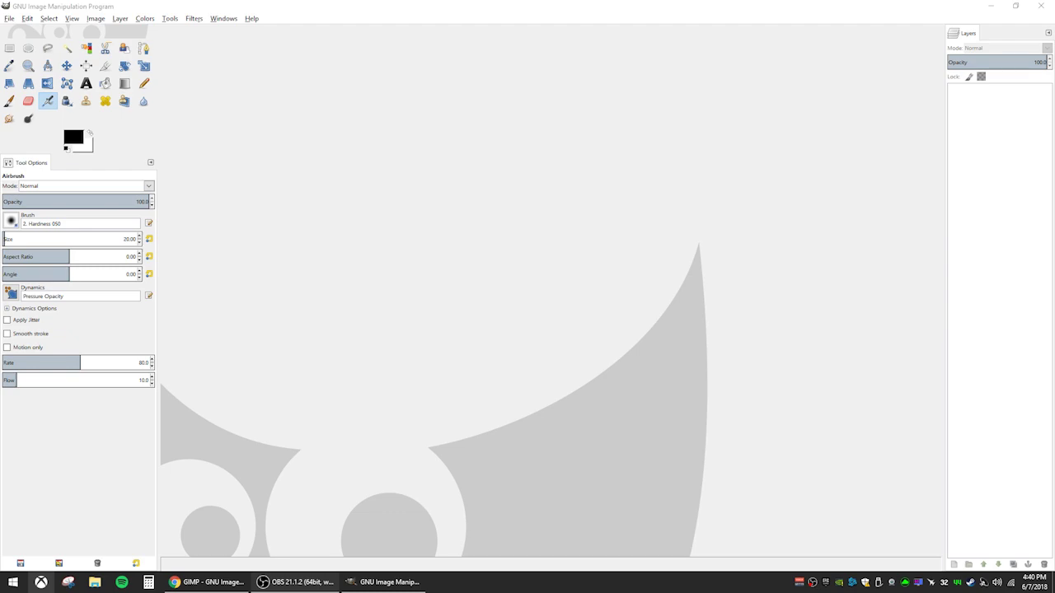
- Open template.psd from Documents > Rainmeter > Skins > Honeycomb
click(9, 18)
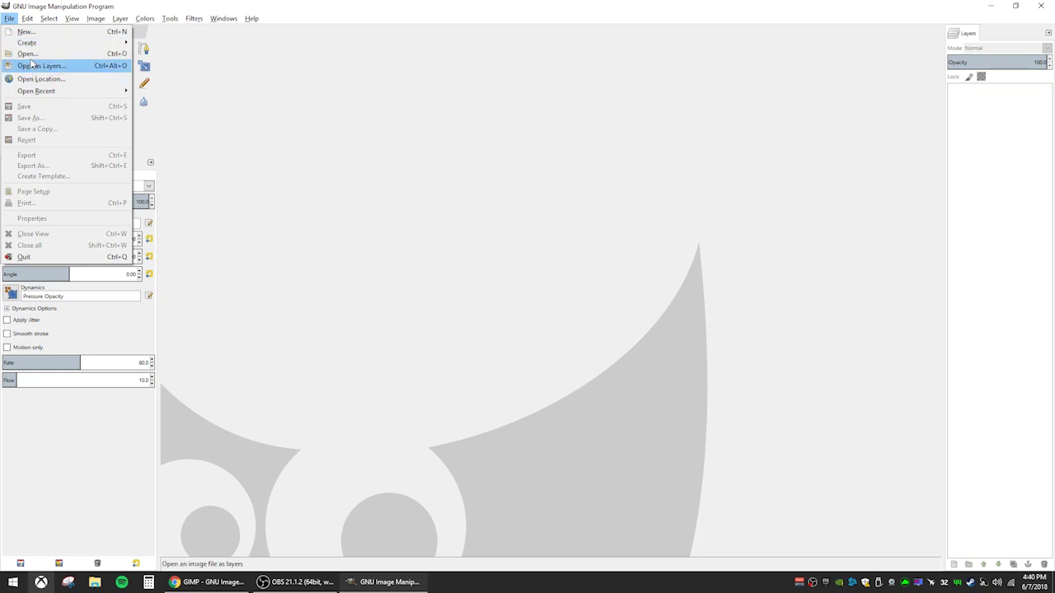
click(27, 54)
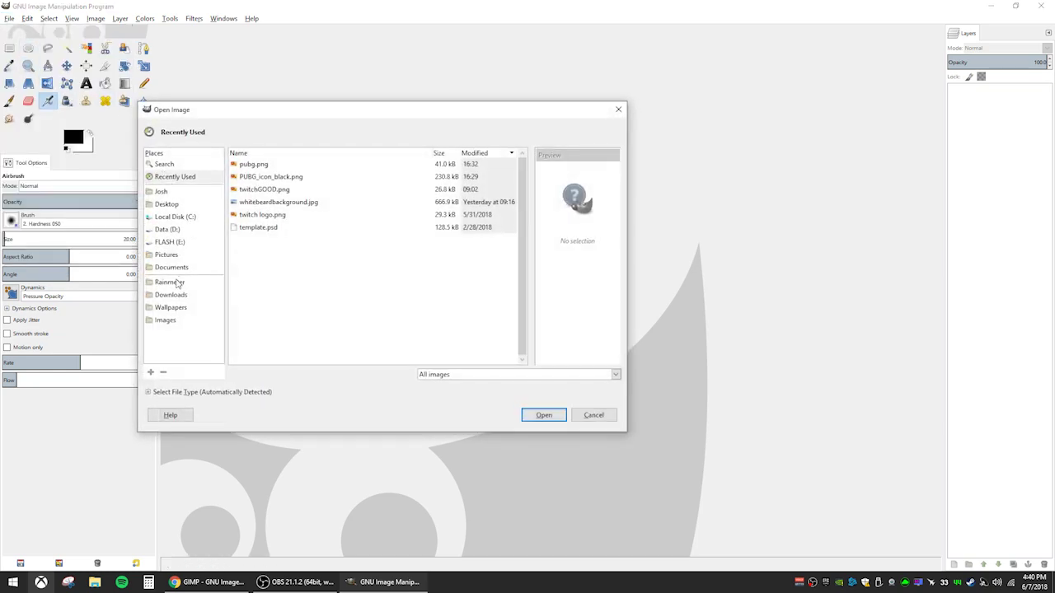
click(170, 268)
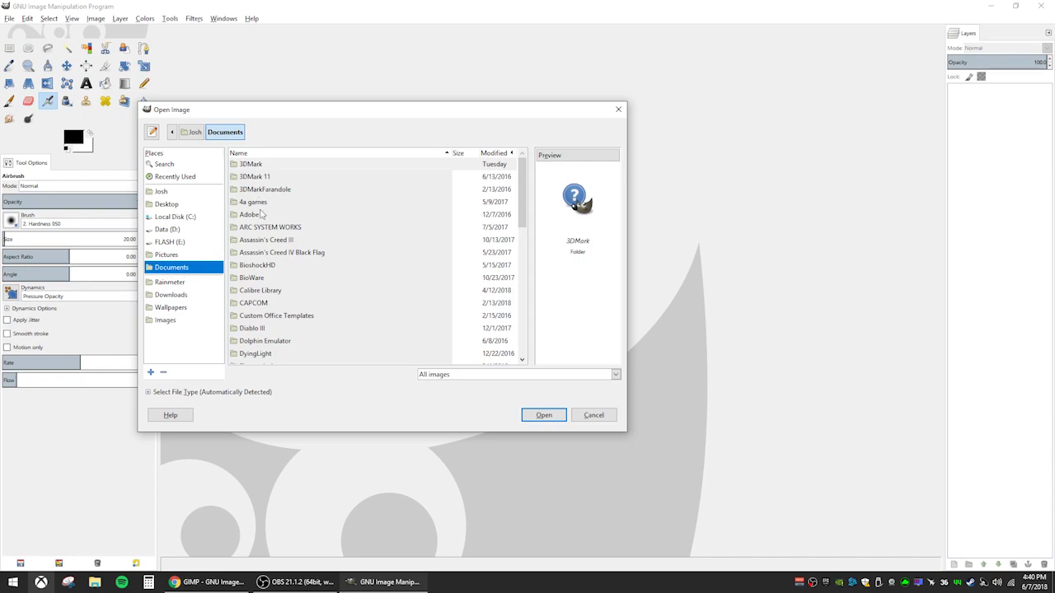
scroll(268, 334, down, 5)
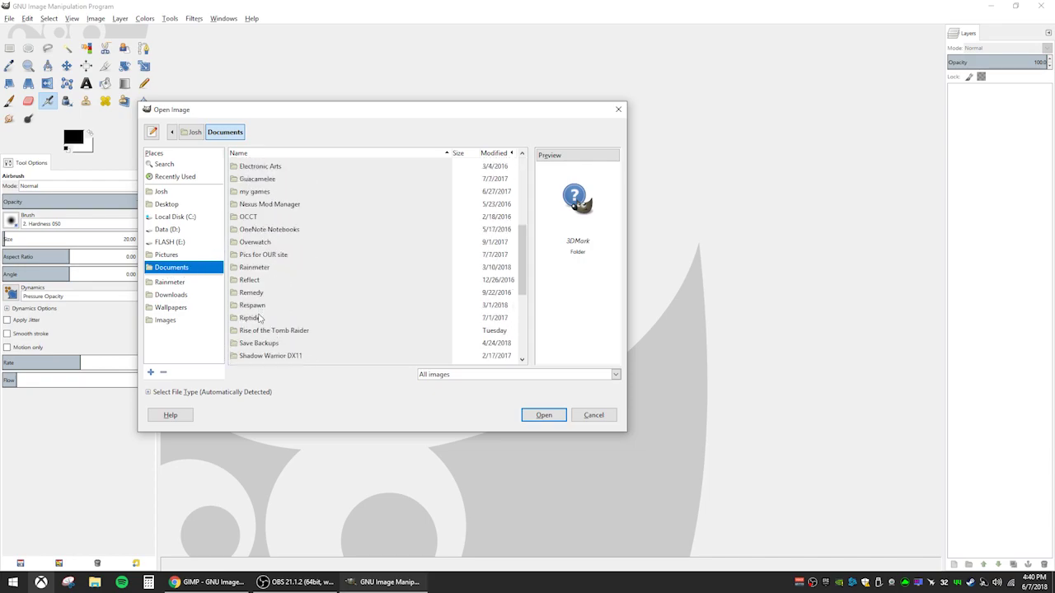
double_click(260, 269)
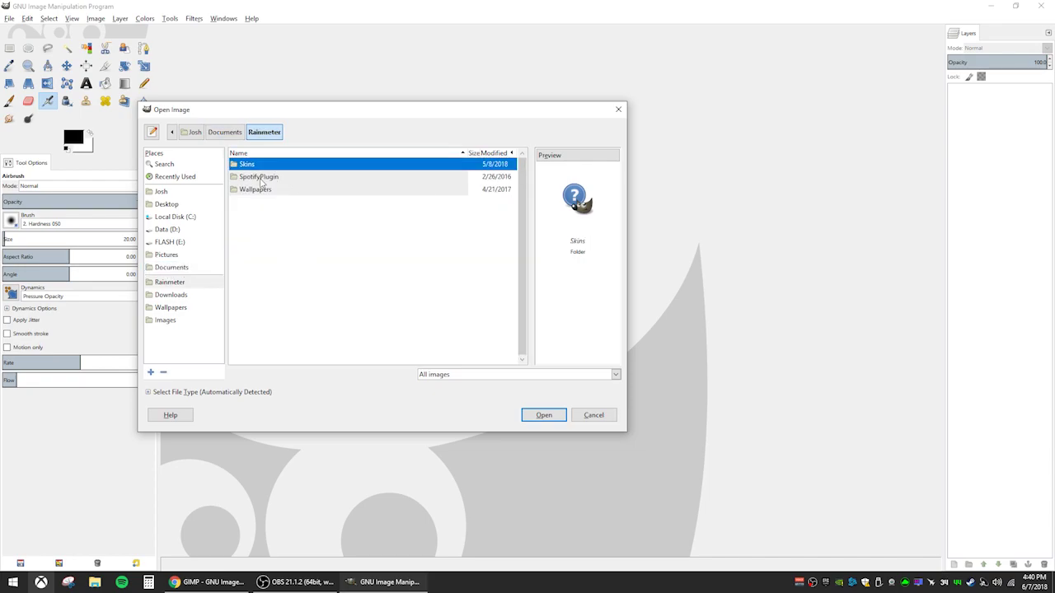
double_click(252, 168)
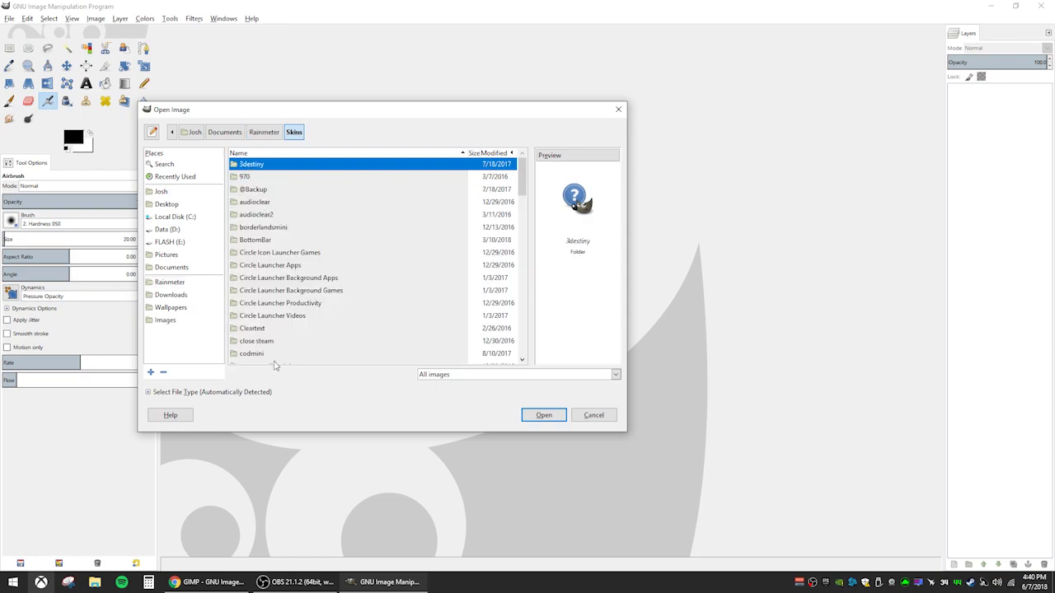
scroll(269, 337, down, 10)
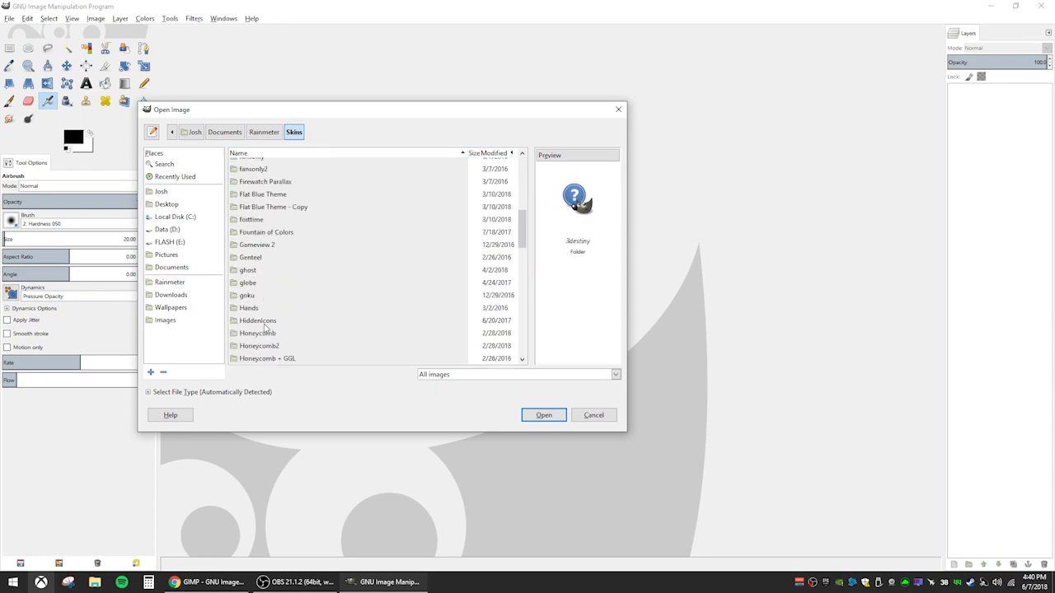
double_click(265, 305)
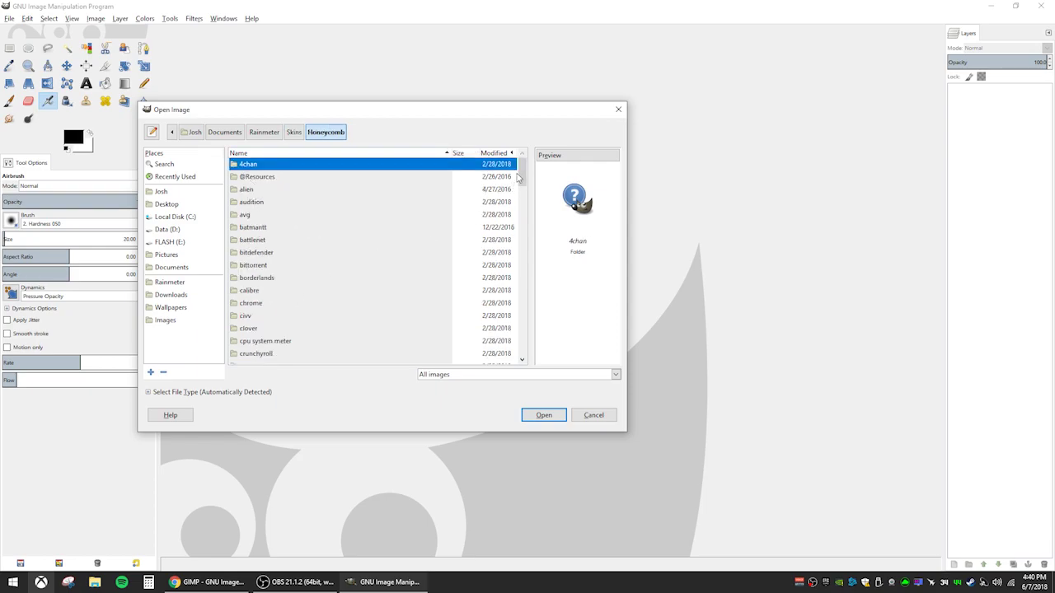
drag(520, 174, 527, 356)
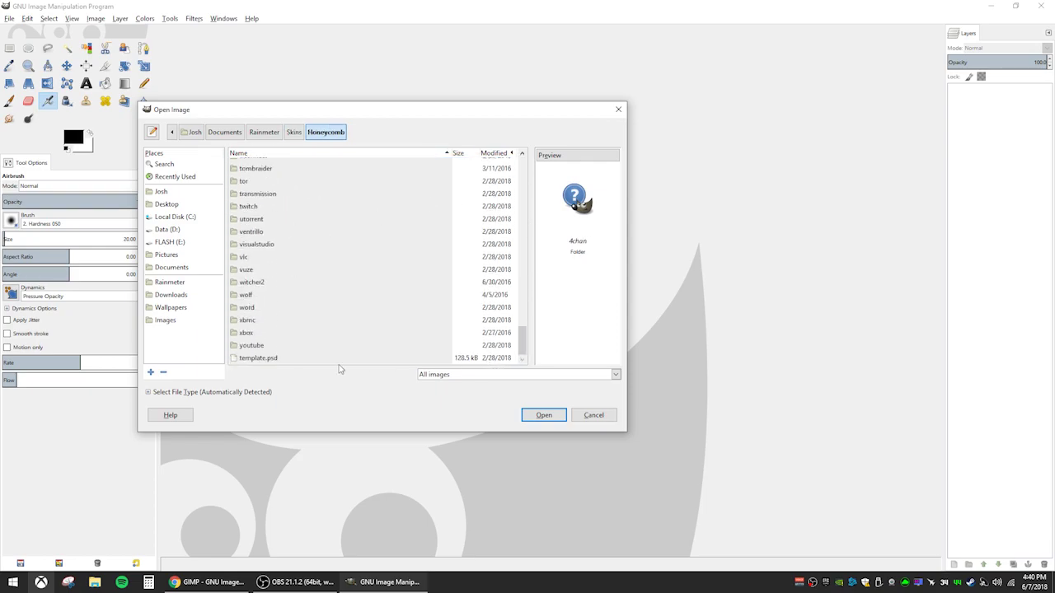
click(262, 360)
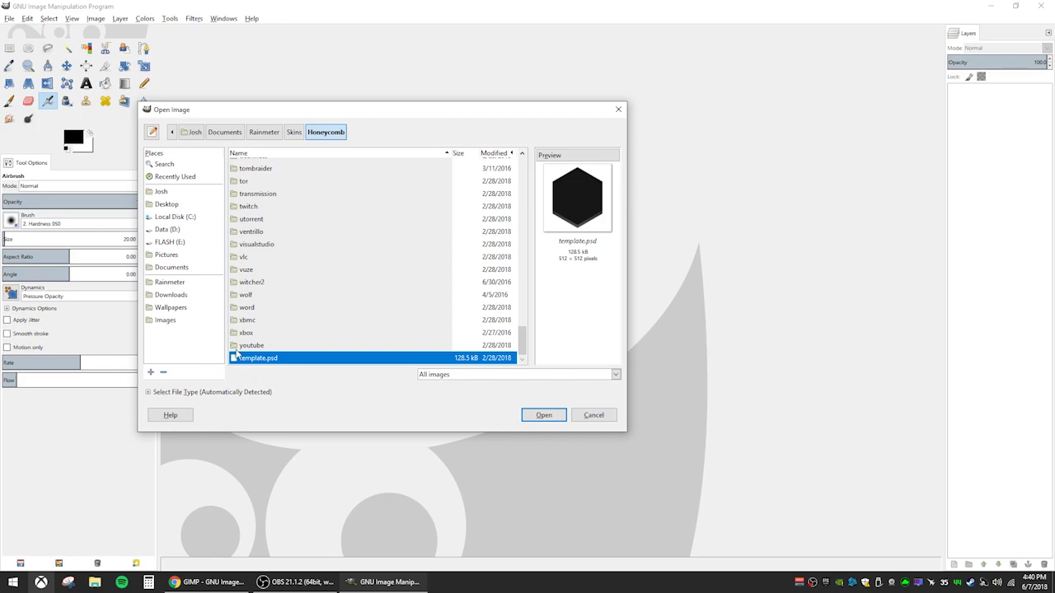
click(527, 418)
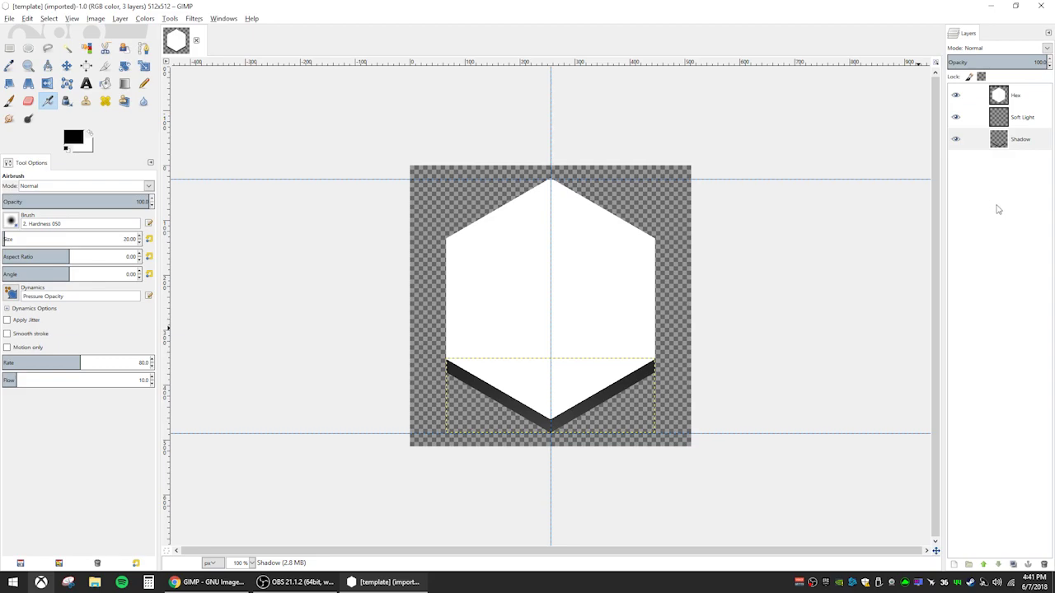
- Toggle the Shadow, Soft Light and Hex layers off and back on to inspect them
click(954, 142)
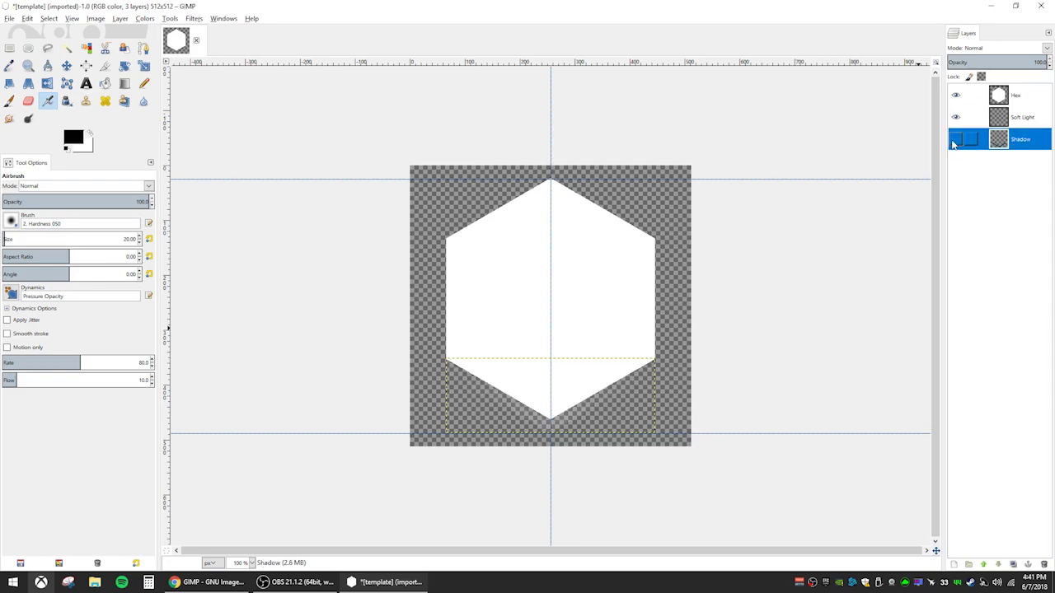
click(954, 142)
click(955, 117)
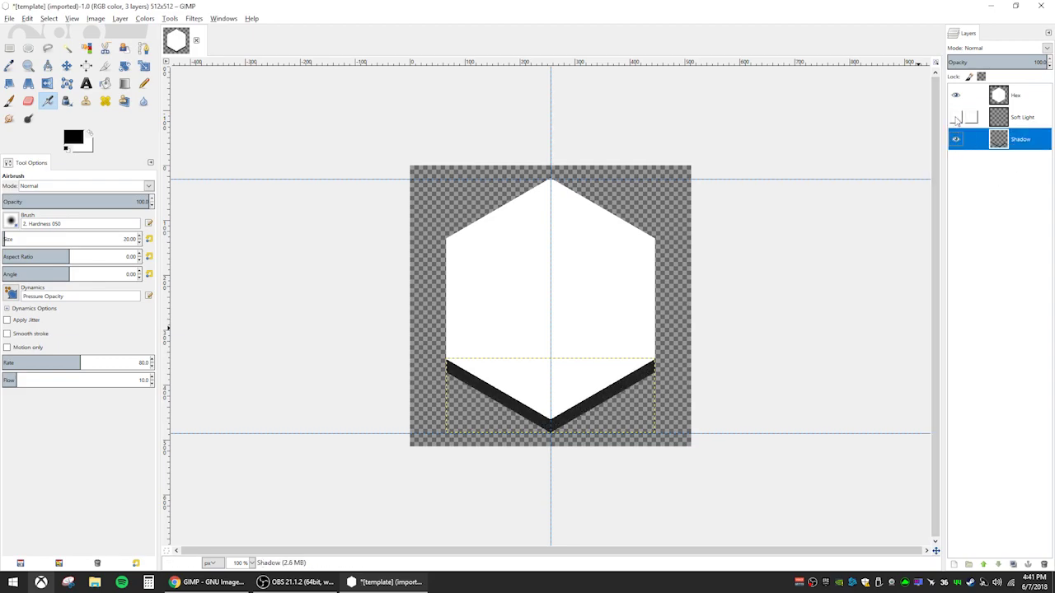
click(955, 117)
click(955, 117)
click(955, 117)
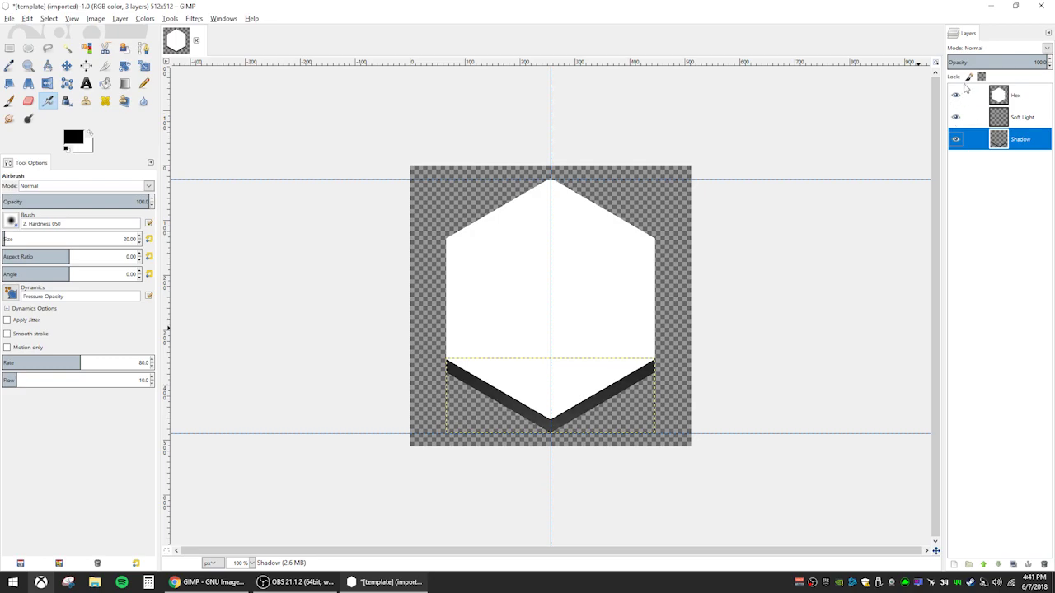
click(955, 95)
click(955, 96)
- In a new maximized Chrome window, view the first pubg wallpaper result at full size
right_click(174, 581)
click(173, 475)
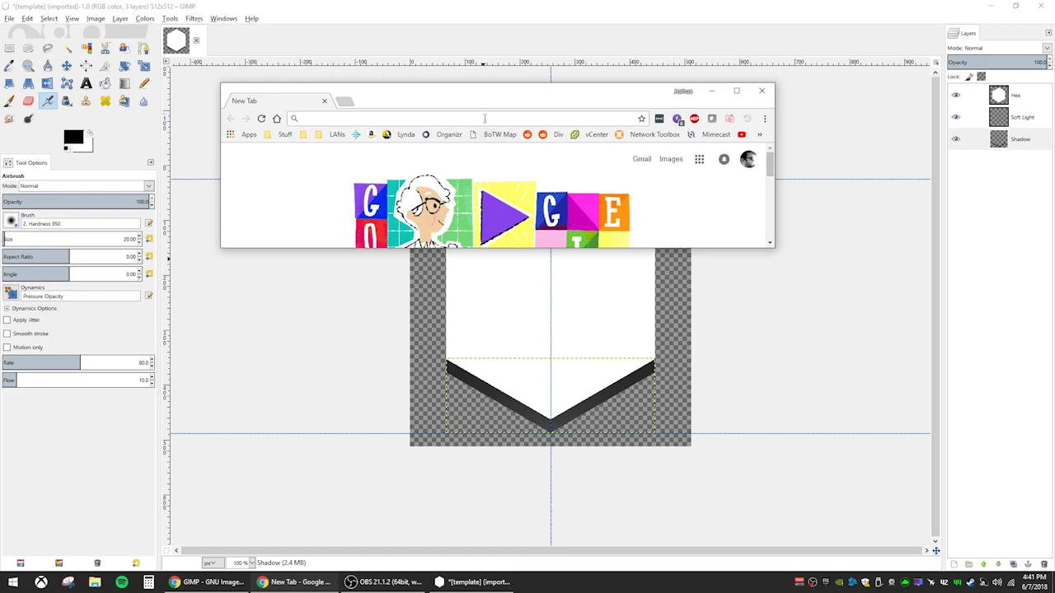
double_click(481, 93)
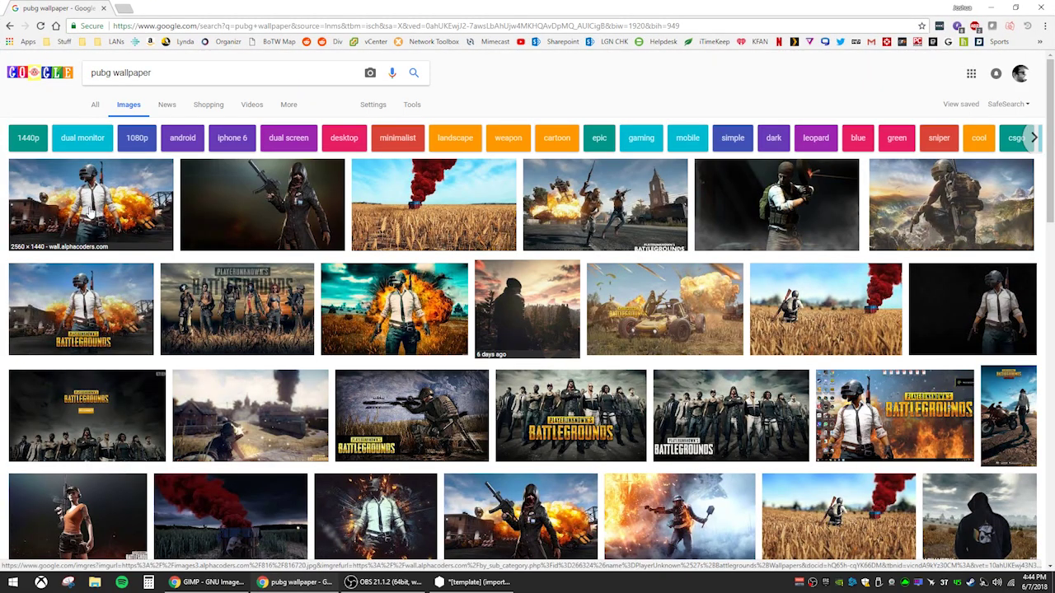
click(91, 212)
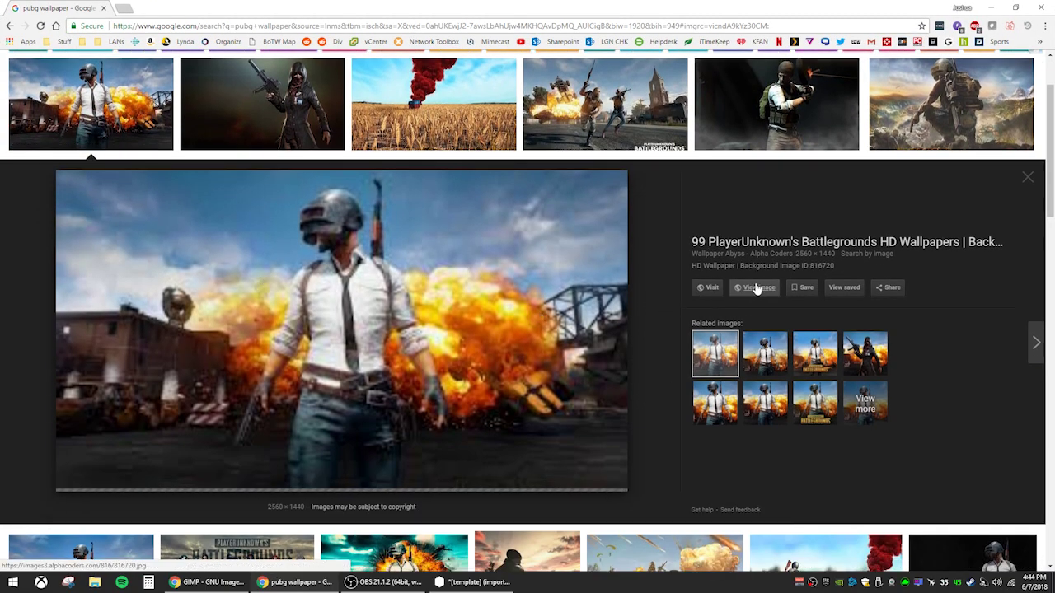
click(757, 288)
- Save the full-size wallpaper to Downloads as pubg1.jpg
right_click(580, 238)
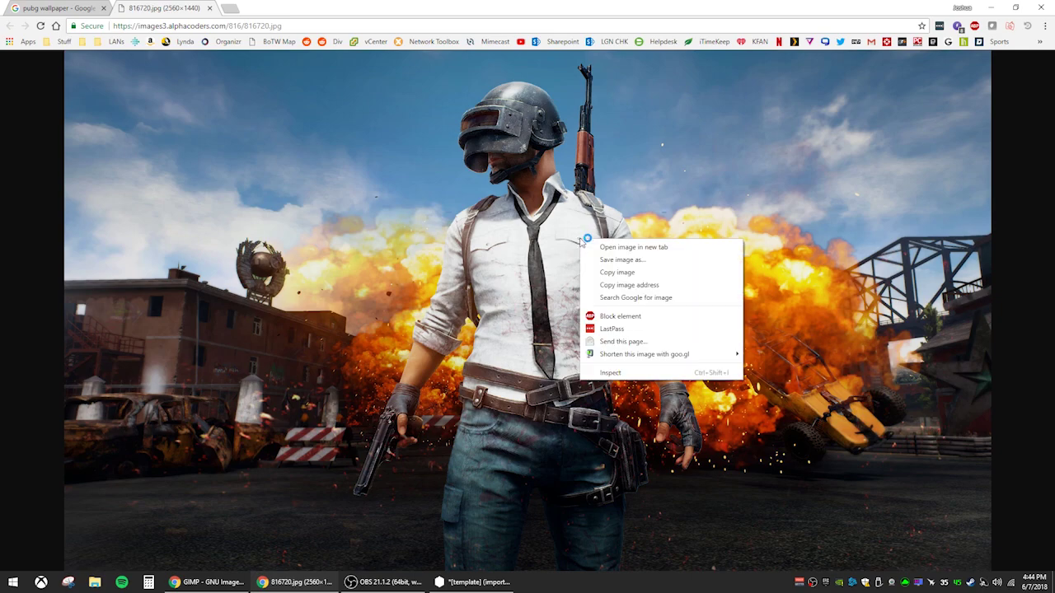
click(620, 259)
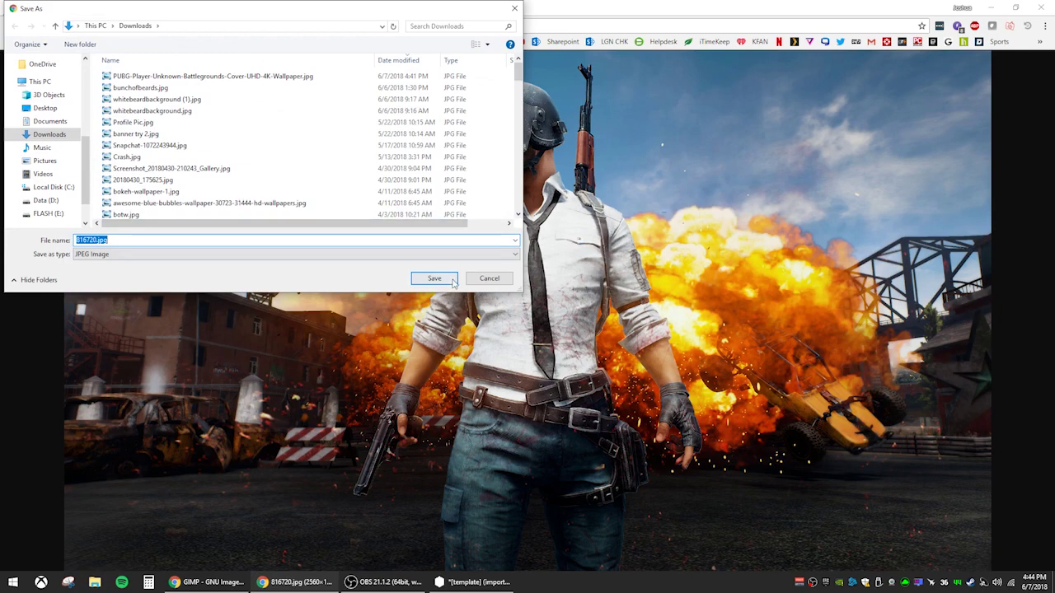
text(pu)
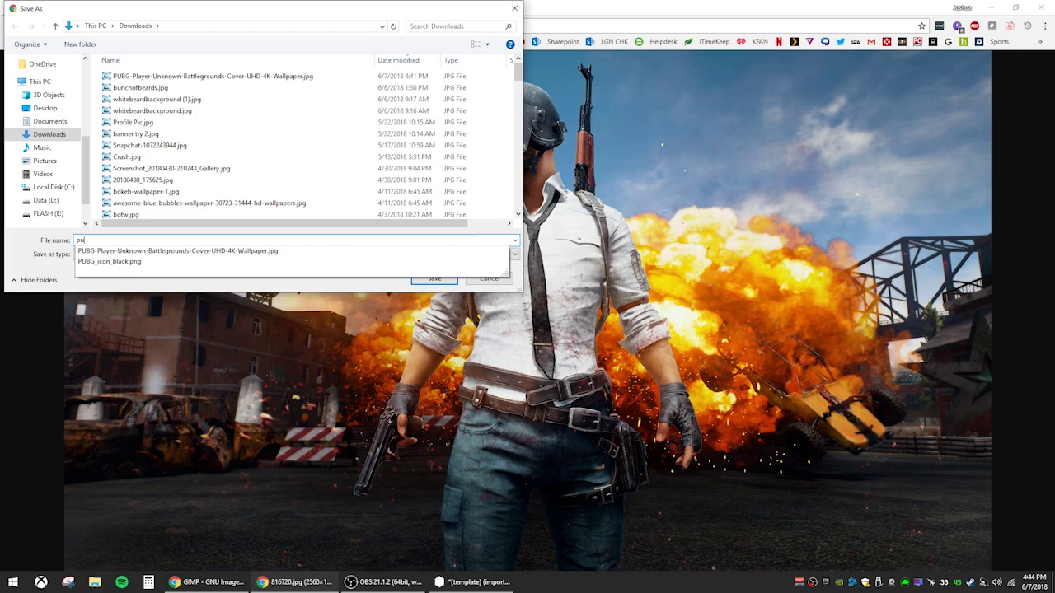
text(bg1)
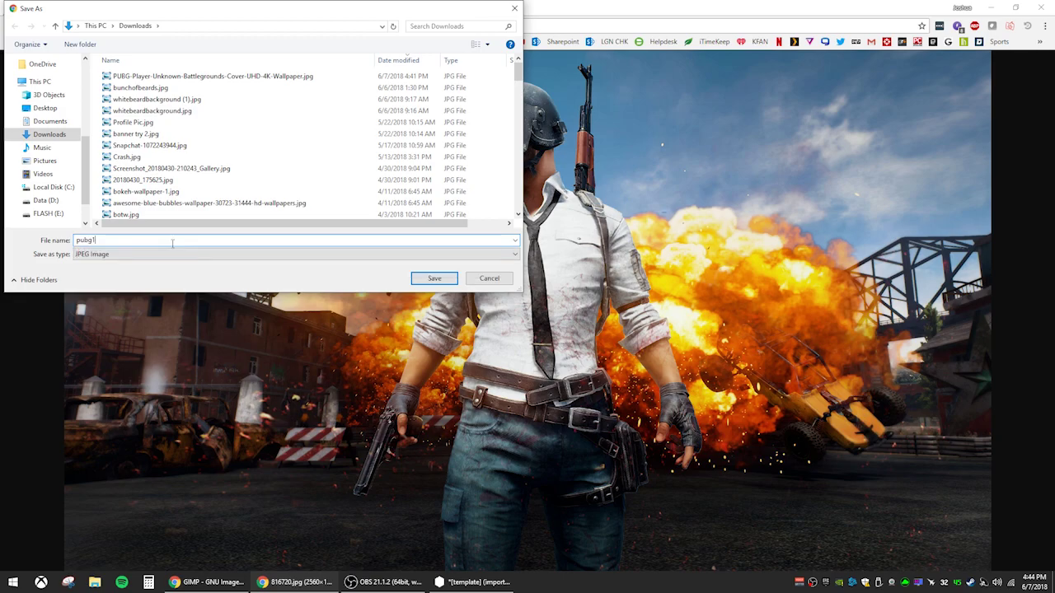
click(435, 278)
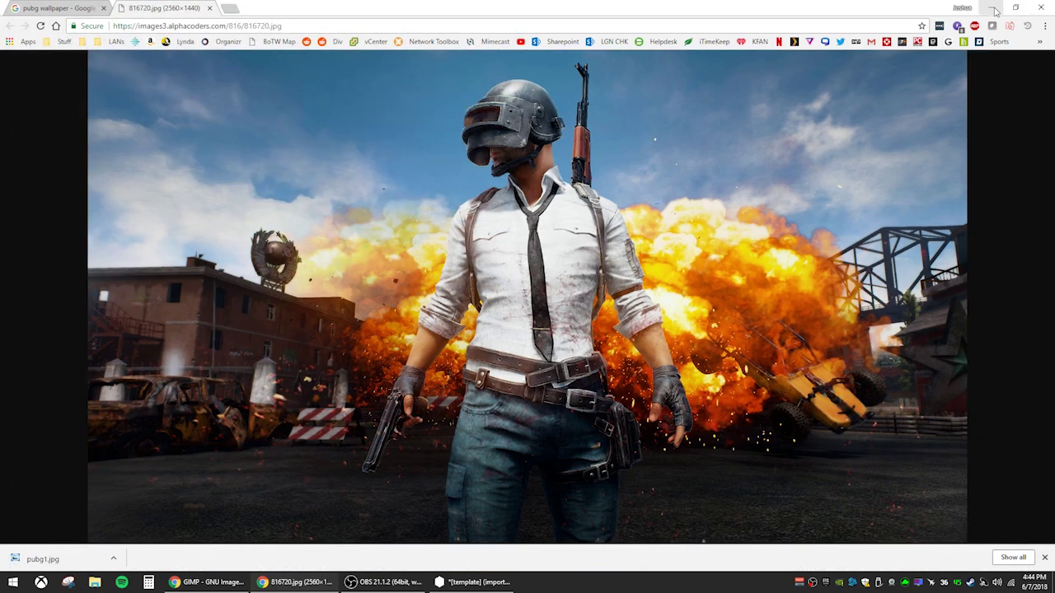
key(alt+Tab)
- Add pubg1.jpg from Downloads to the template as a new layer
click(11, 19)
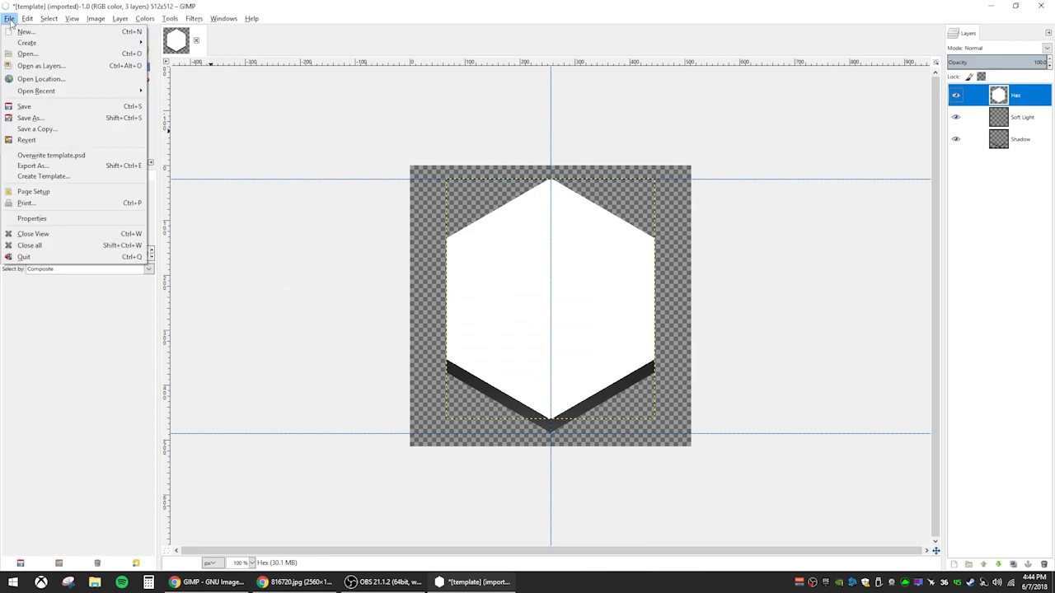
click(27, 65)
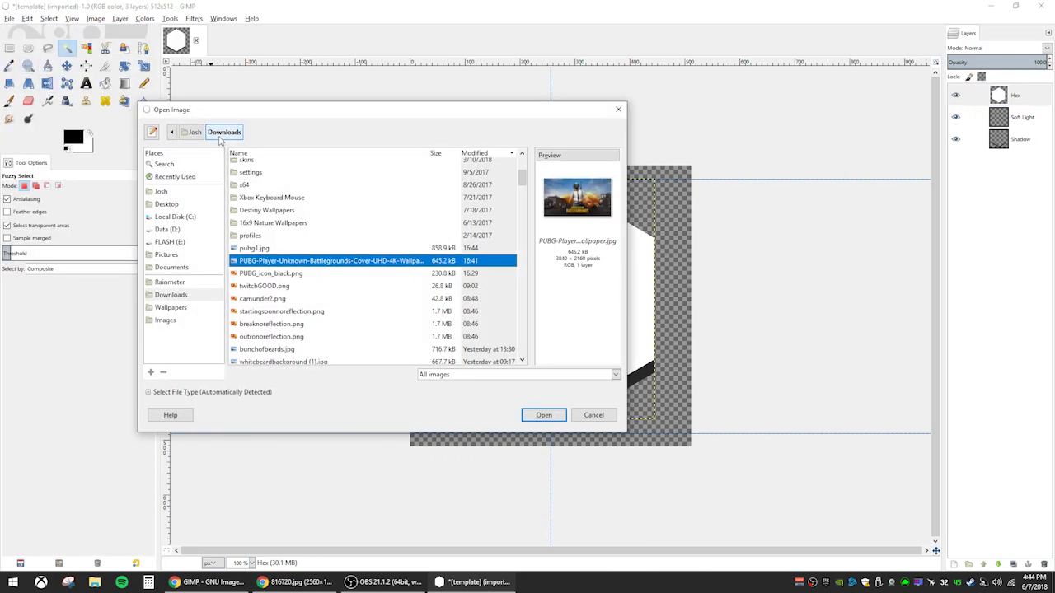
double_click(253, 249)
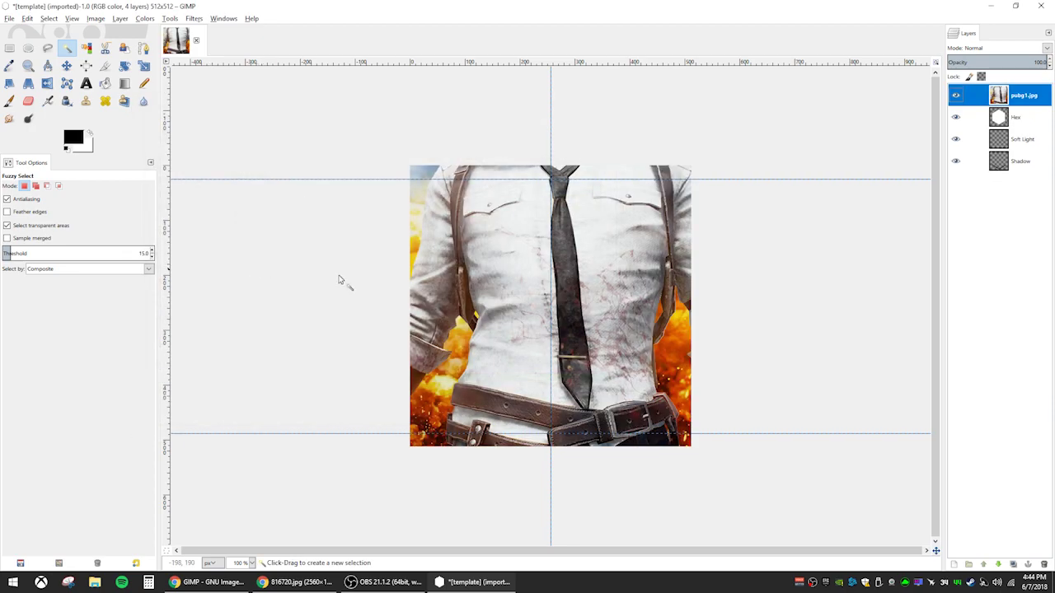
- Scale the pubg1.jpg layer to a height of 500 pixels
right_click(1024, 98)
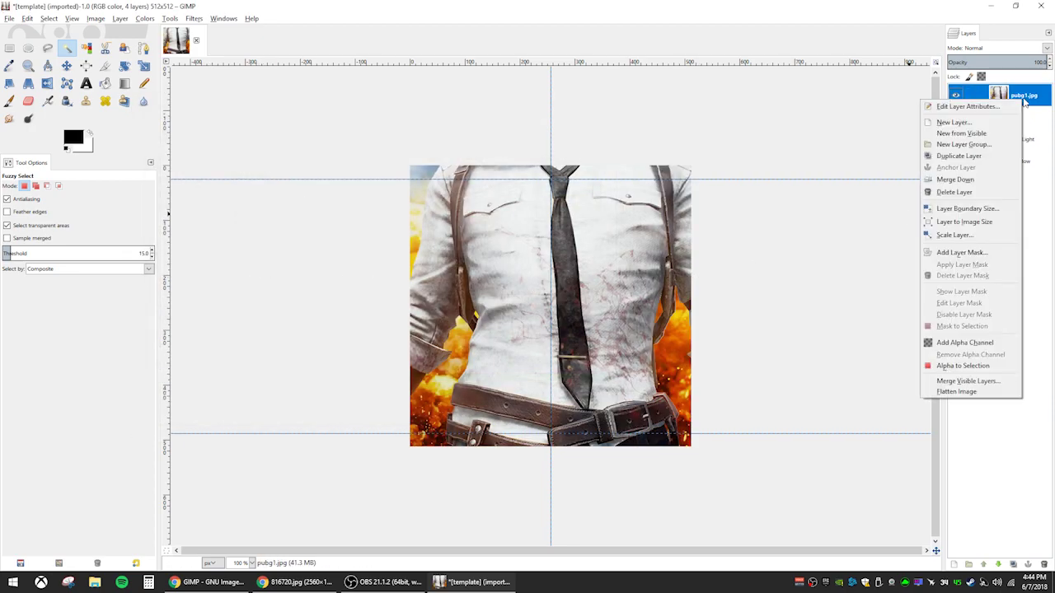
click(957, 236)
key(Tab)
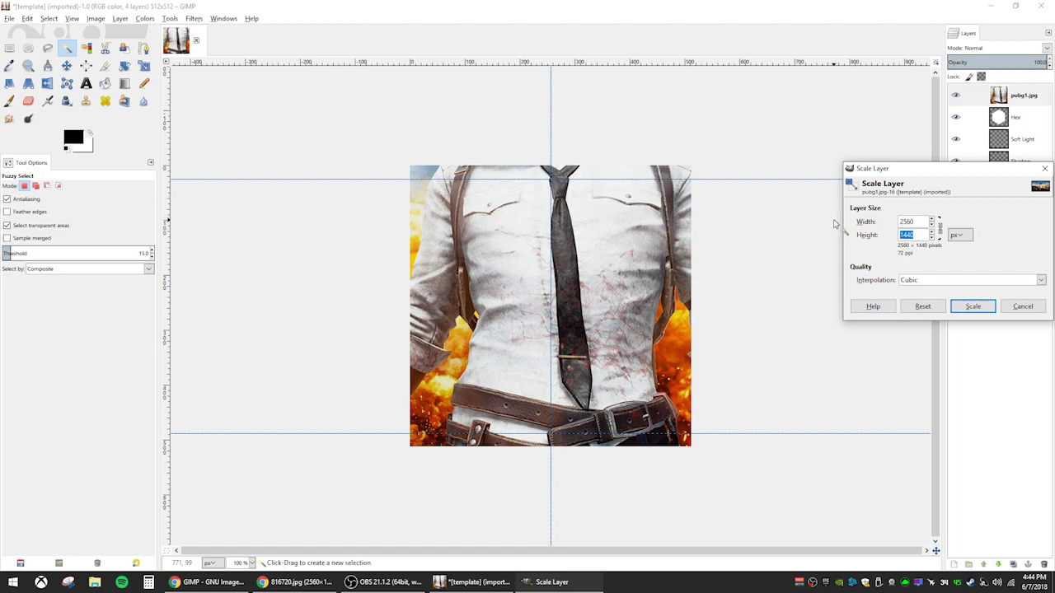
text(500)
key(Return)
click(1022, 117)
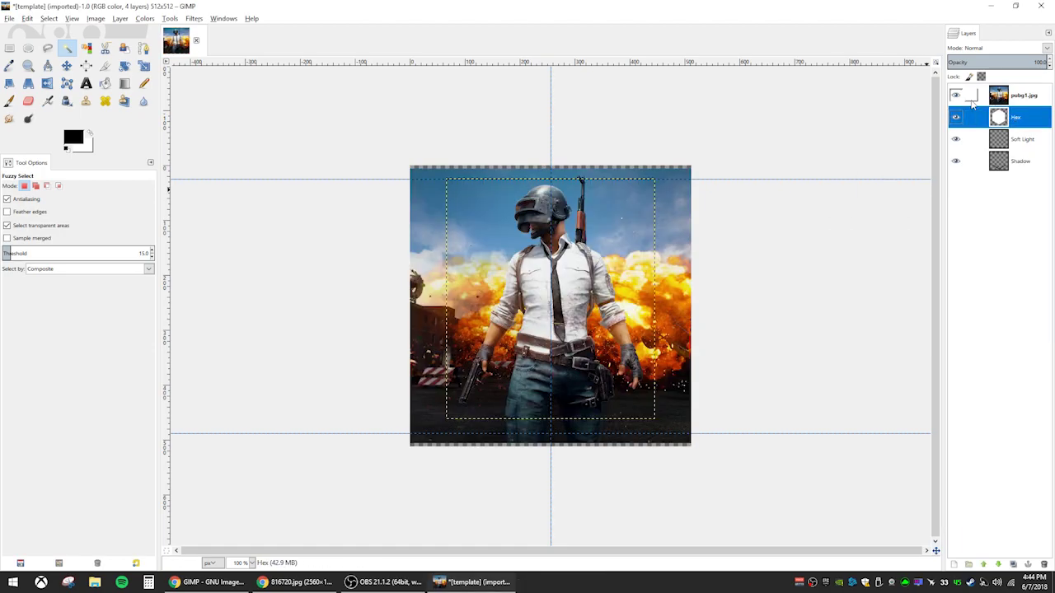
- Fuzzy-select the white hexagon on the Hex layer, then show and activate the pubg1.jpg layer
click(956, 95)
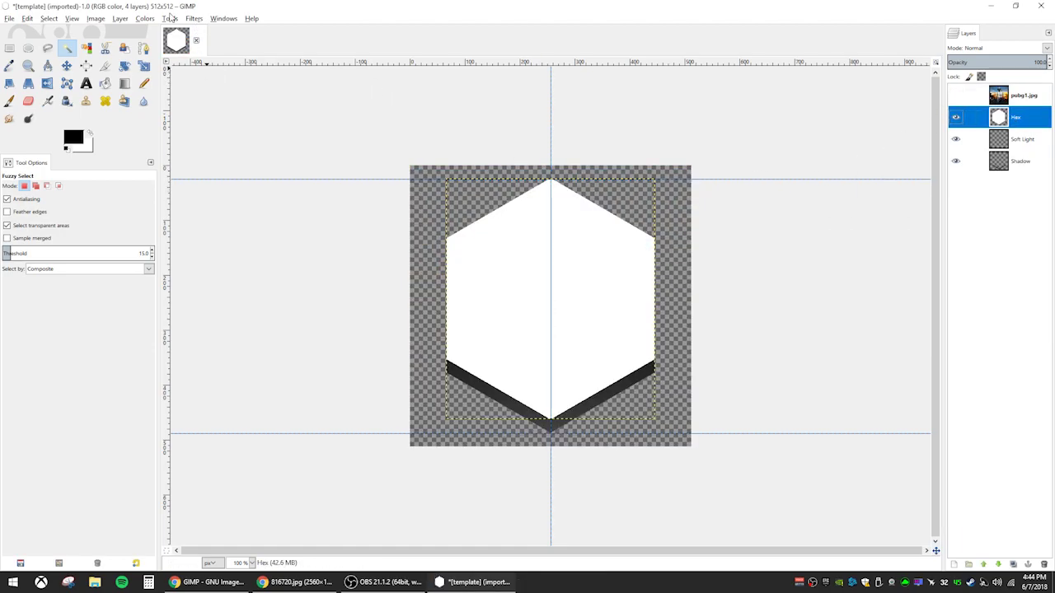
click(170, 18)
mouse_move(188, 33)
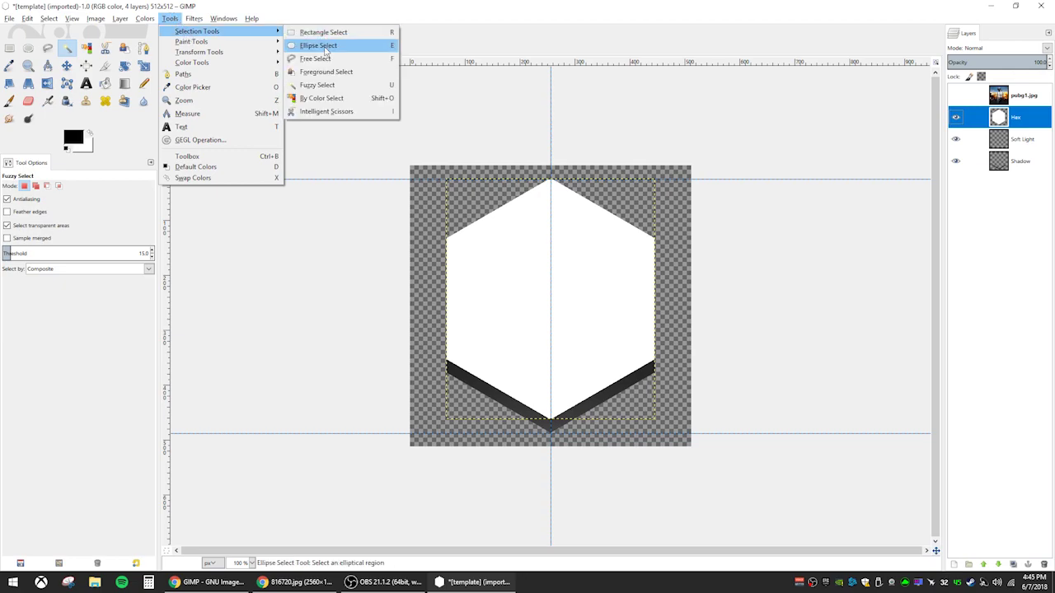
click(323, 87)
click(484, 299)
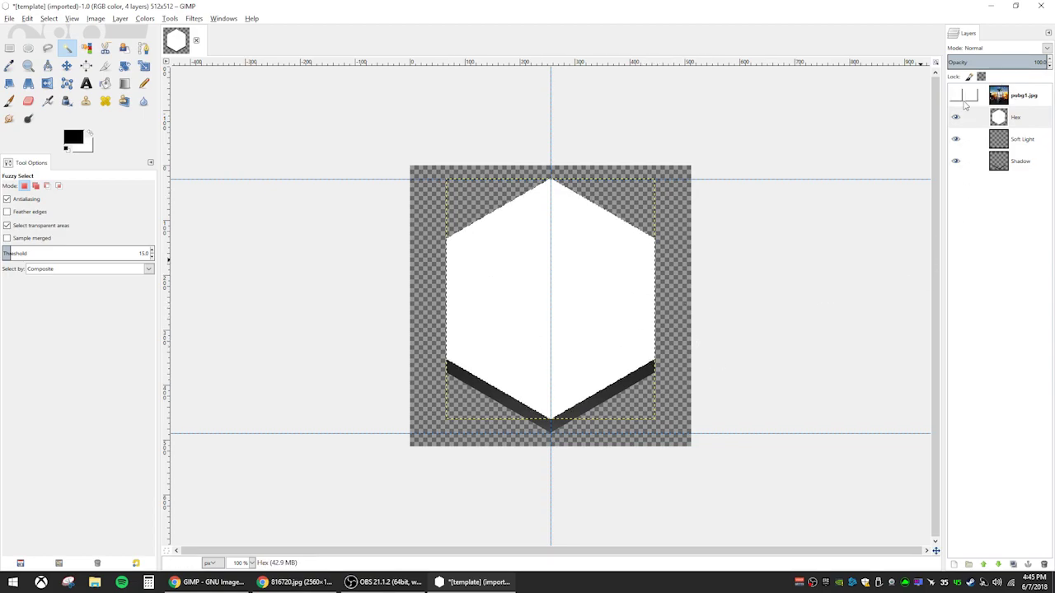
click(956, 95)
click(1017, 95)
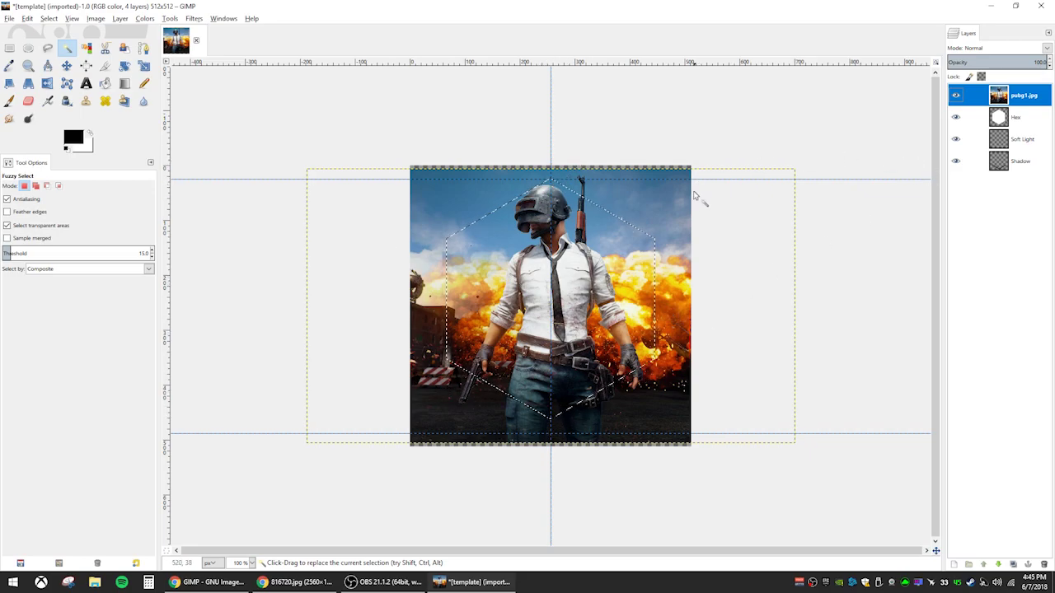
- Move the pubg1.jpg layer about 19 px down and 14 px left to centre the soldier
key(m)
mouse_move(590, 291)
mouse_down()
mouse_move(587, 306)
mouse_move(598, 309)
mouse_up()
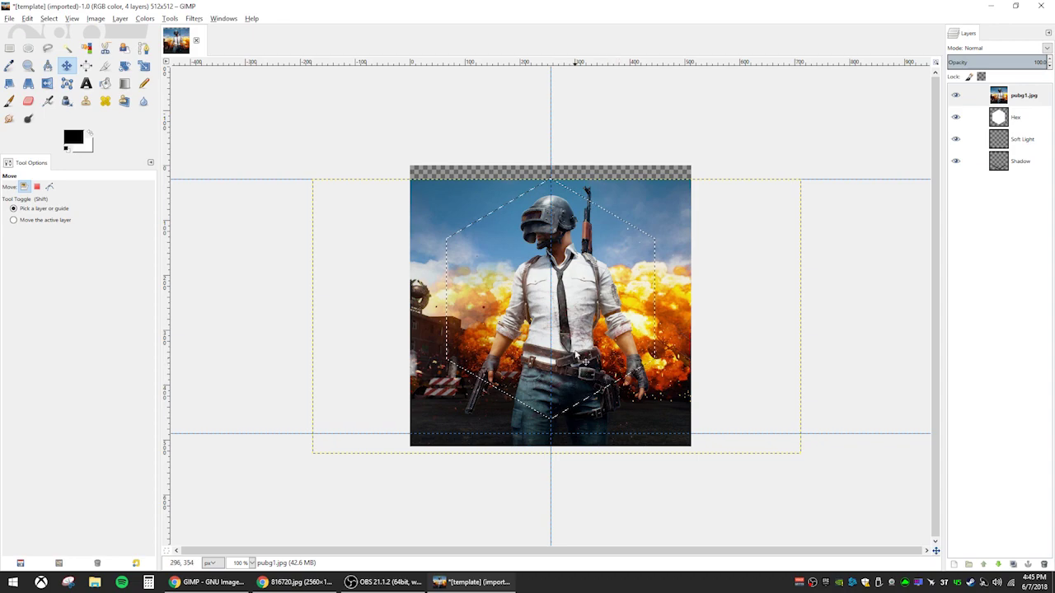
drag(576, 355, 565, 355)
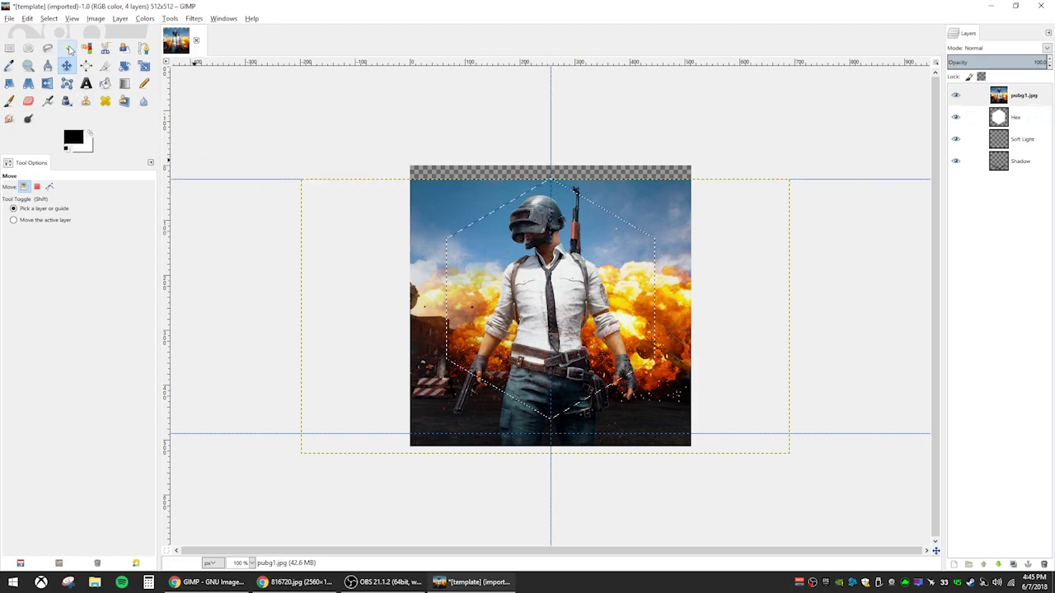
- Invert the selection to everything outside the hexagon; undo the delete that left white
click(55, 20)
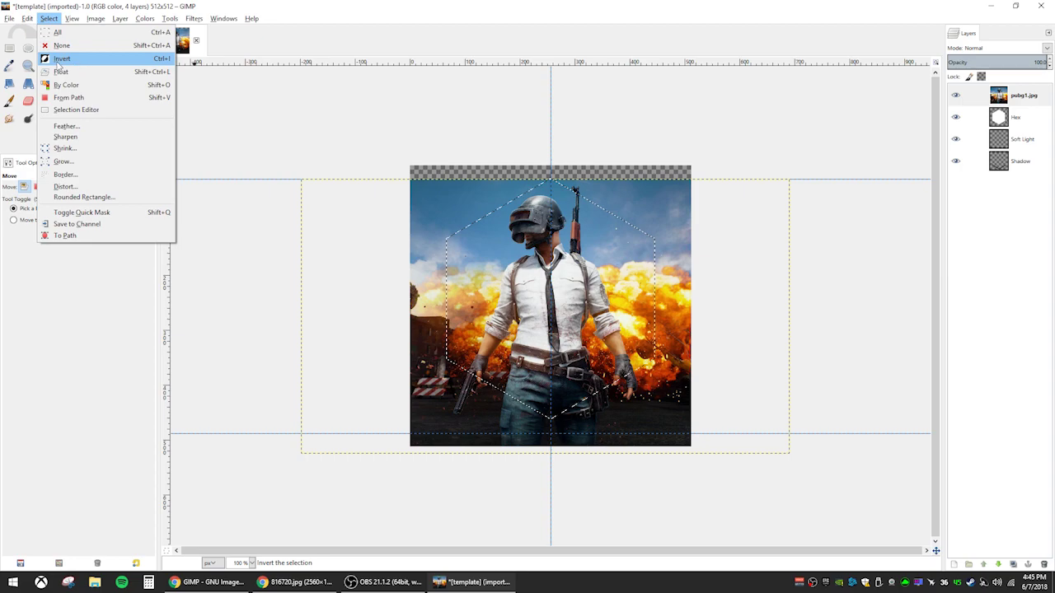
click(62, 61)
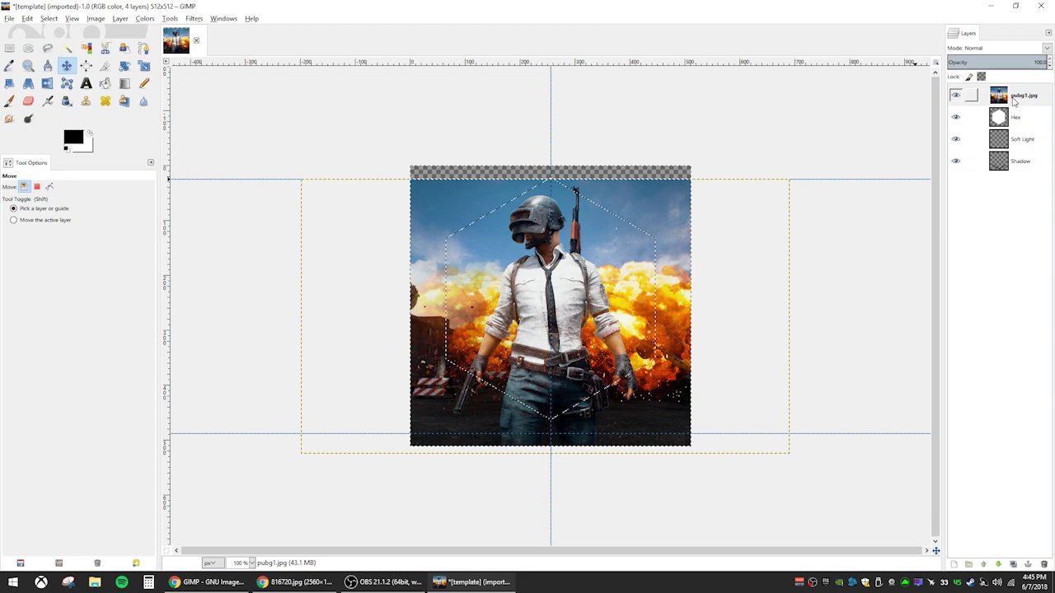
click(1025, 97)
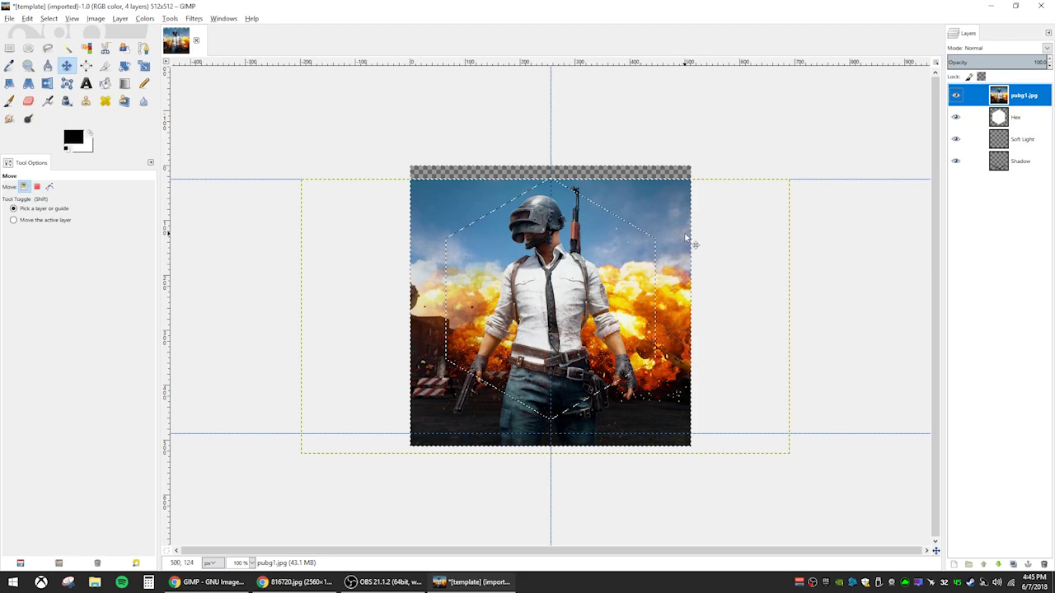
key(Delete)
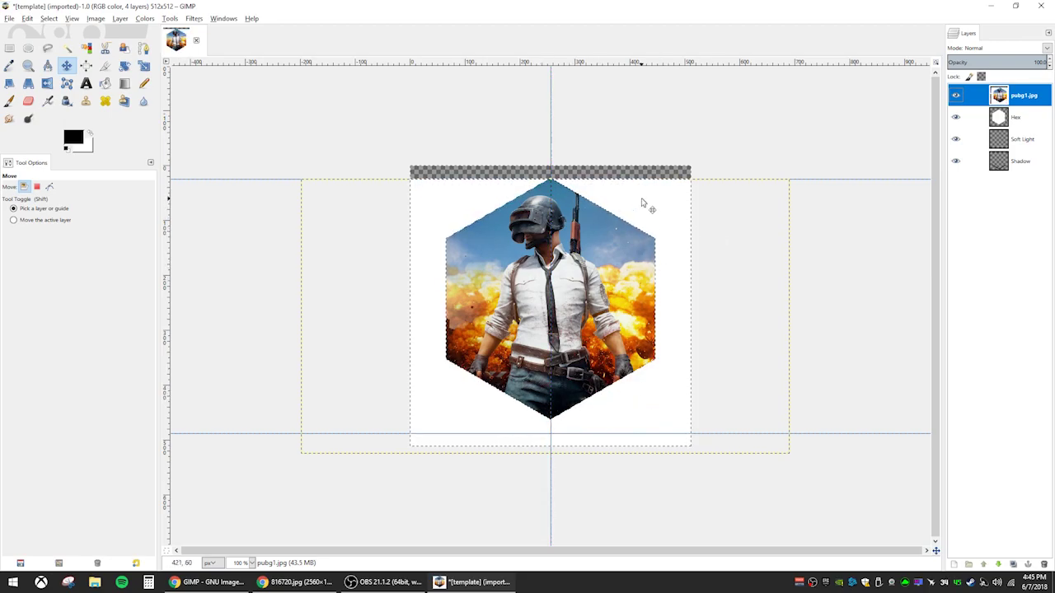
click(27, 18)
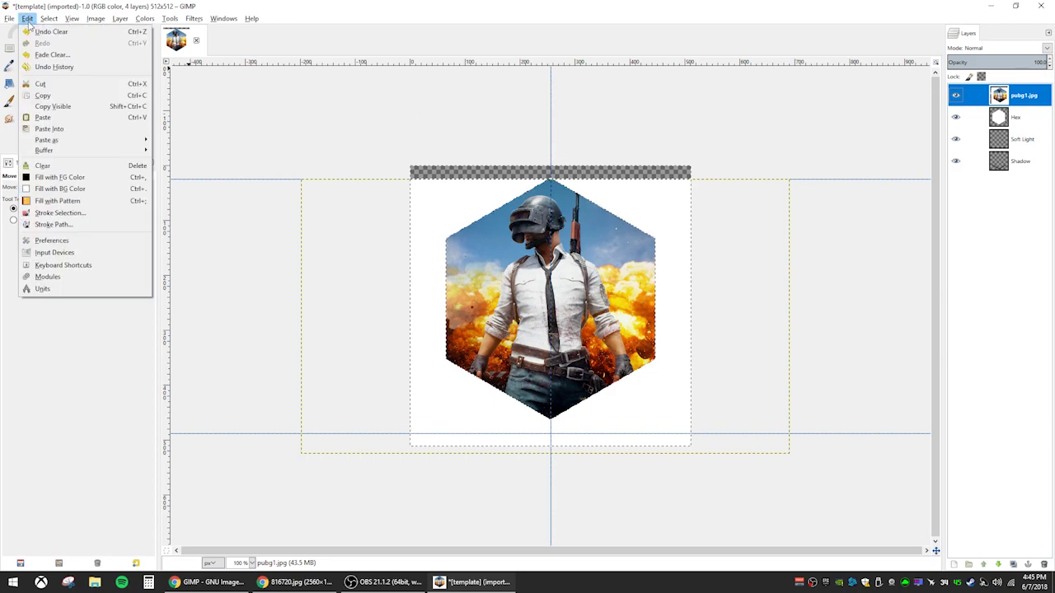
click(37, 33)
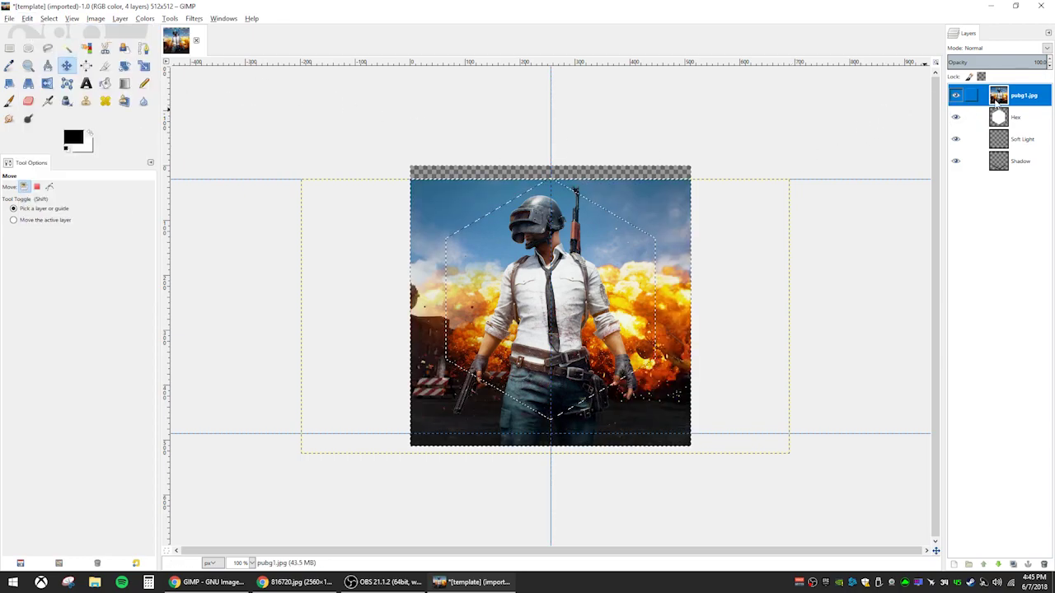
- Add an alpha channel to pubg1.jpg and delete the area outside the hexagon to transparency
right_click(1022, 96)
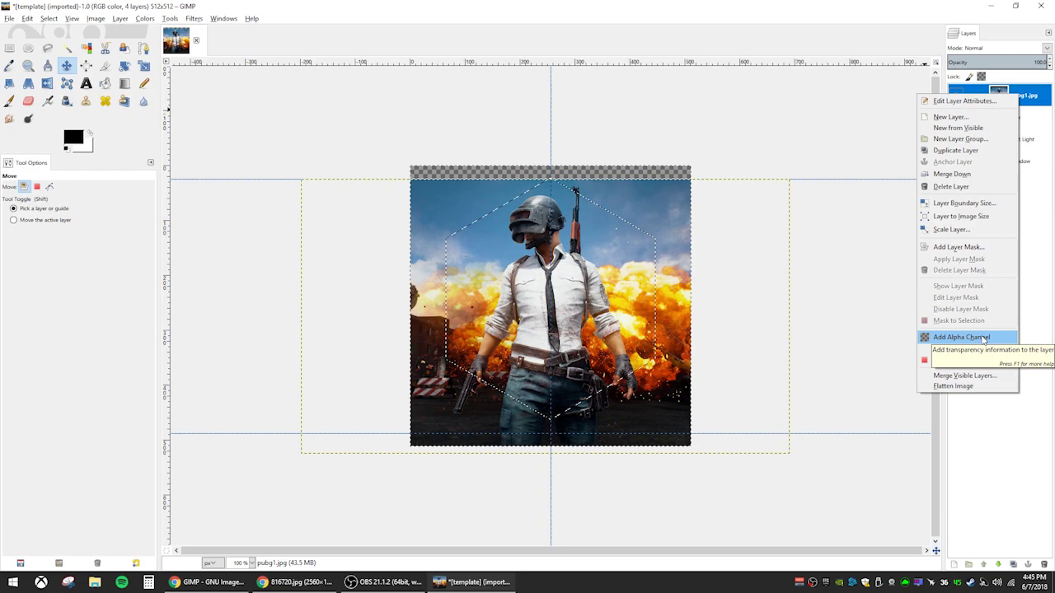
click(983, 339)
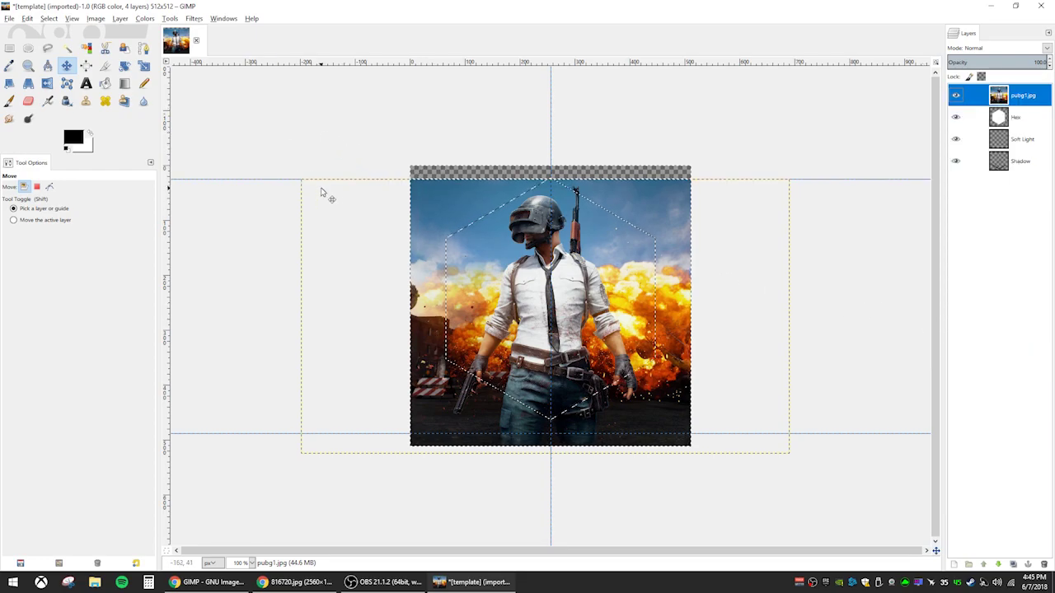
key(Delete)
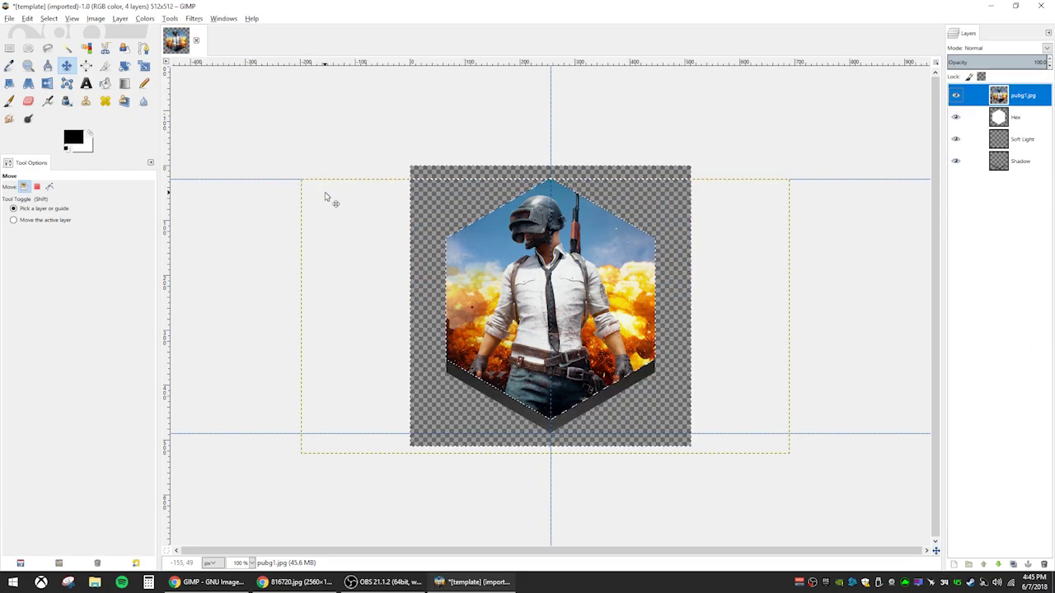
- Add bold 'PUBG' text at size 93, then hide the text and photo layers
key(t)
drag(446, 295, 672, 378)
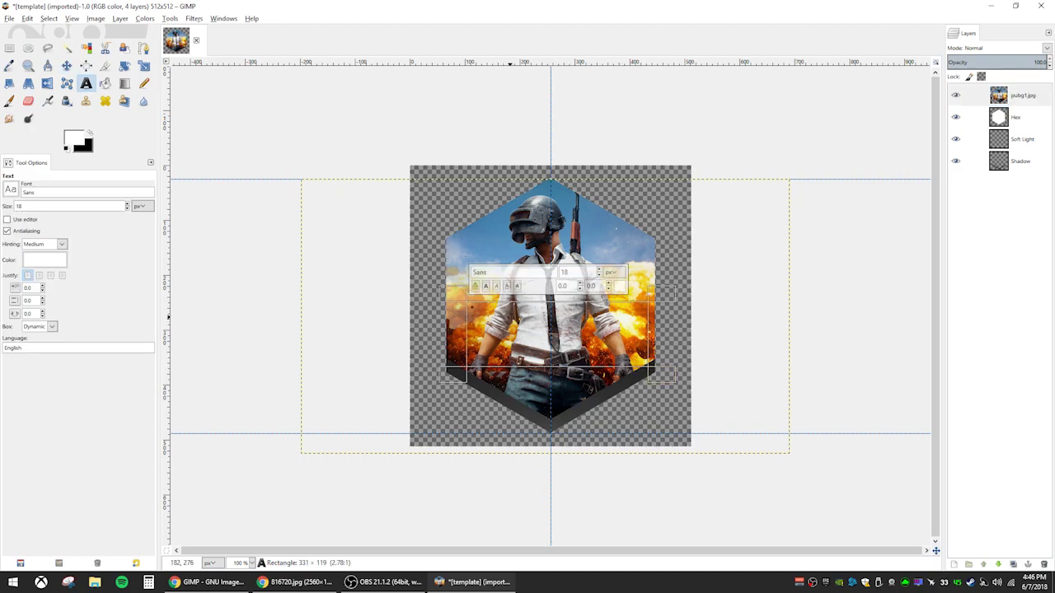
text(PUBG)
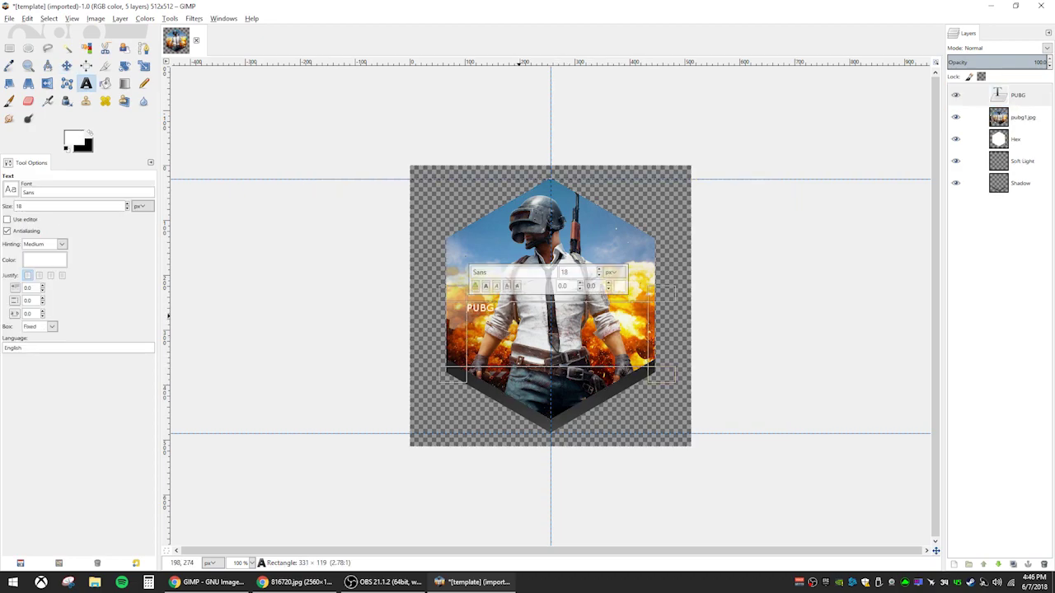
key(ctrl+a)
click(486, 286)
drag(600, 272, 602, 273)
click(793, 292)
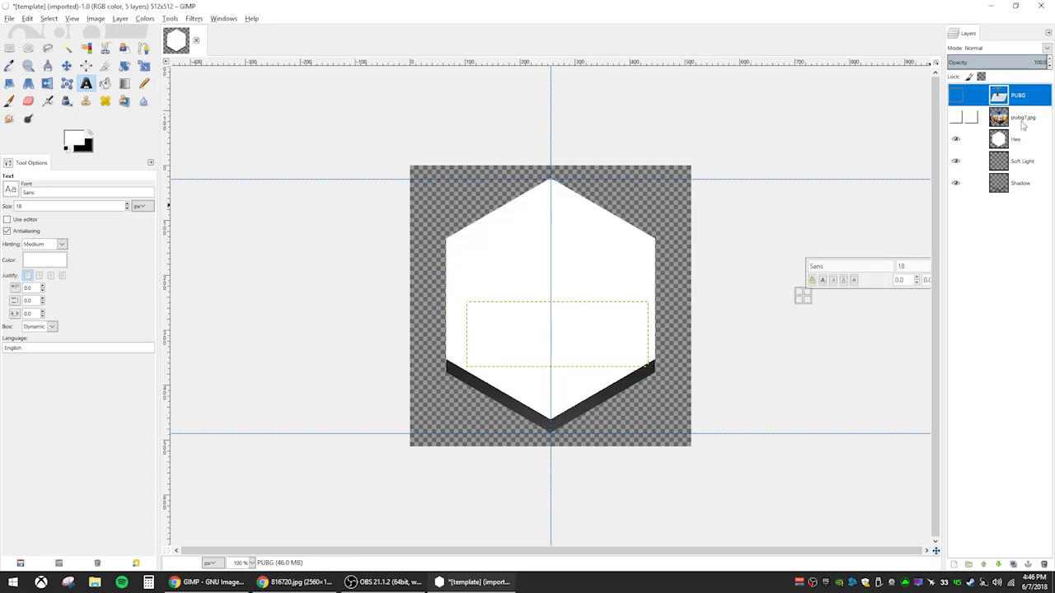
click(1017, 138)
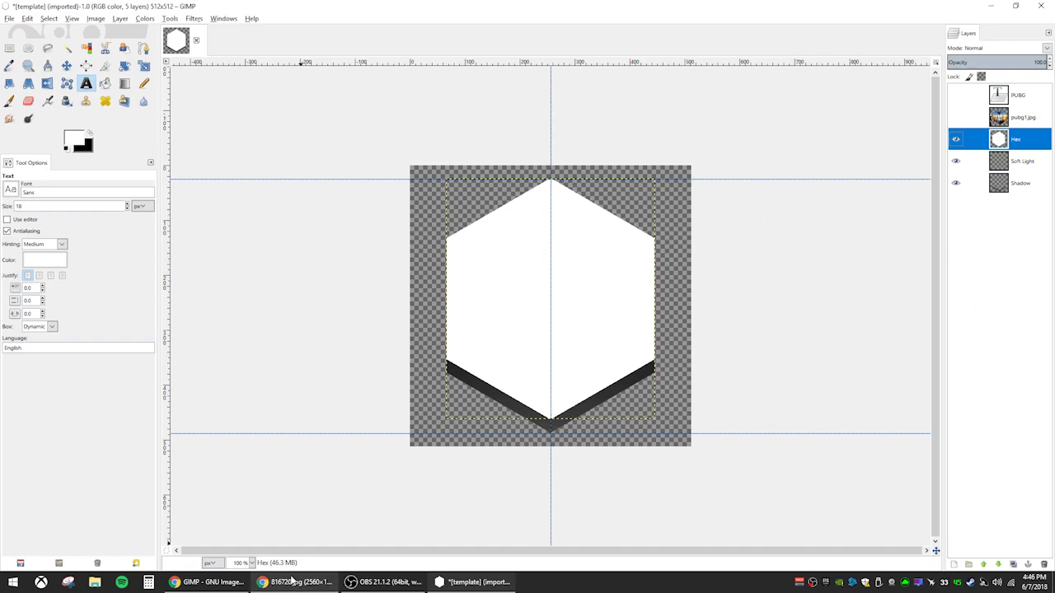
- Change the Google image search from 'pubg wallpaper' to 'pubg icon'
click(295, 581)
click(52, 14)
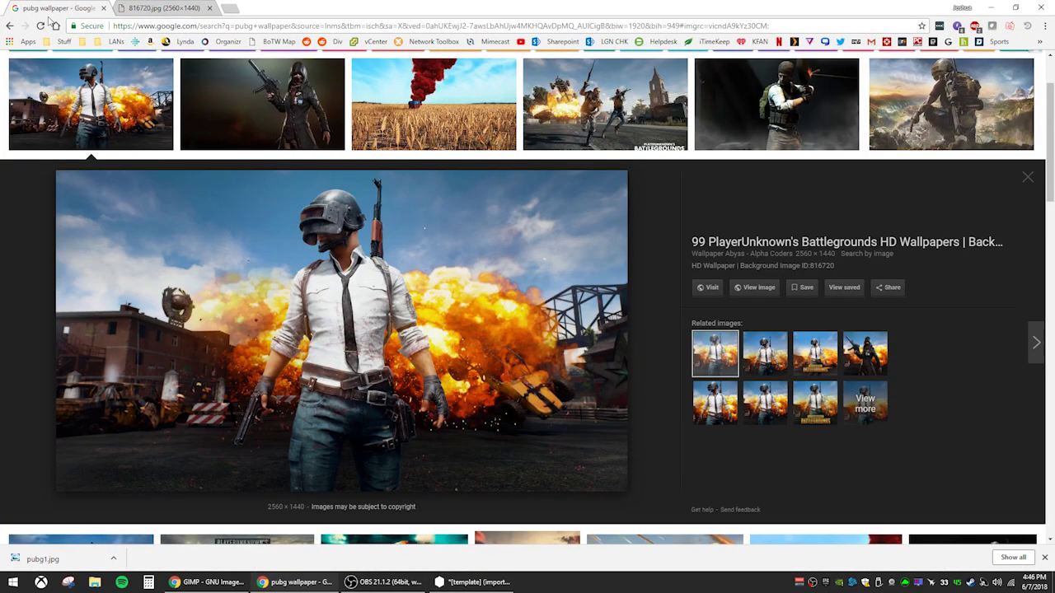
scroll(192, 181, up, 2)
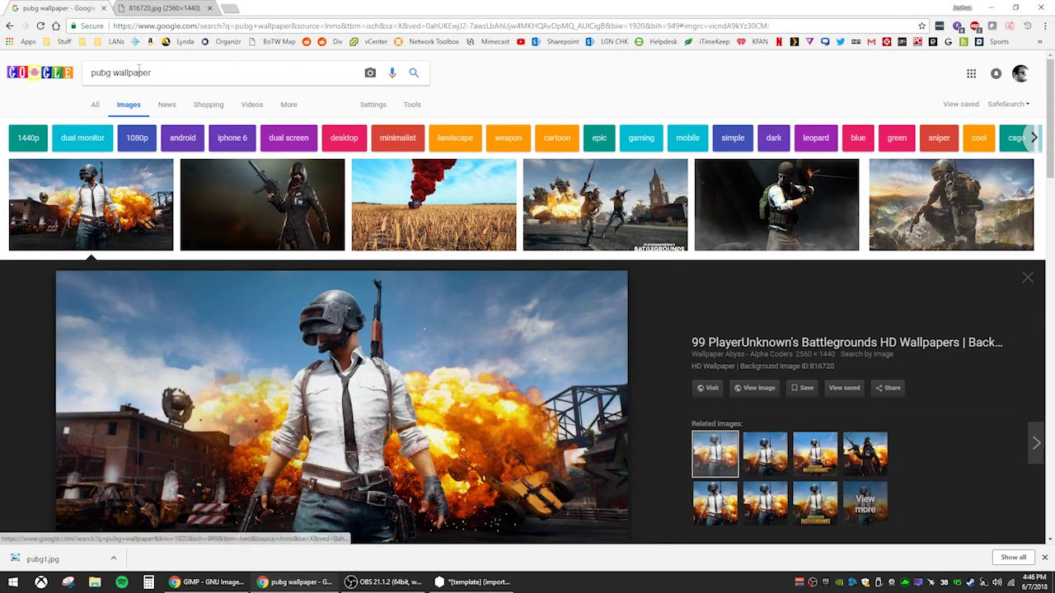
drag(113, 72, 241, 71)
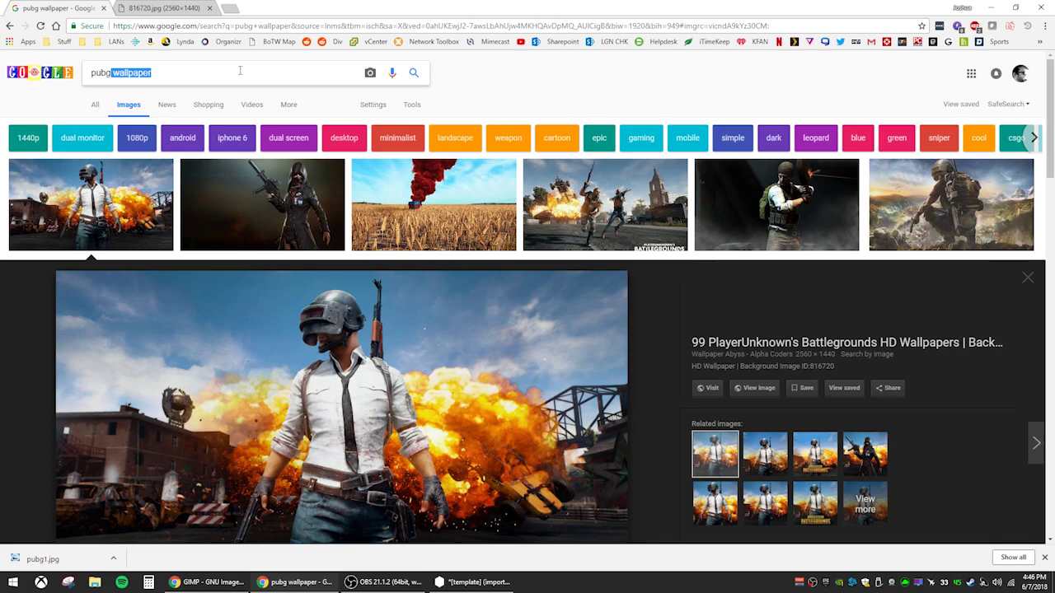
text(icon)
key(Return)
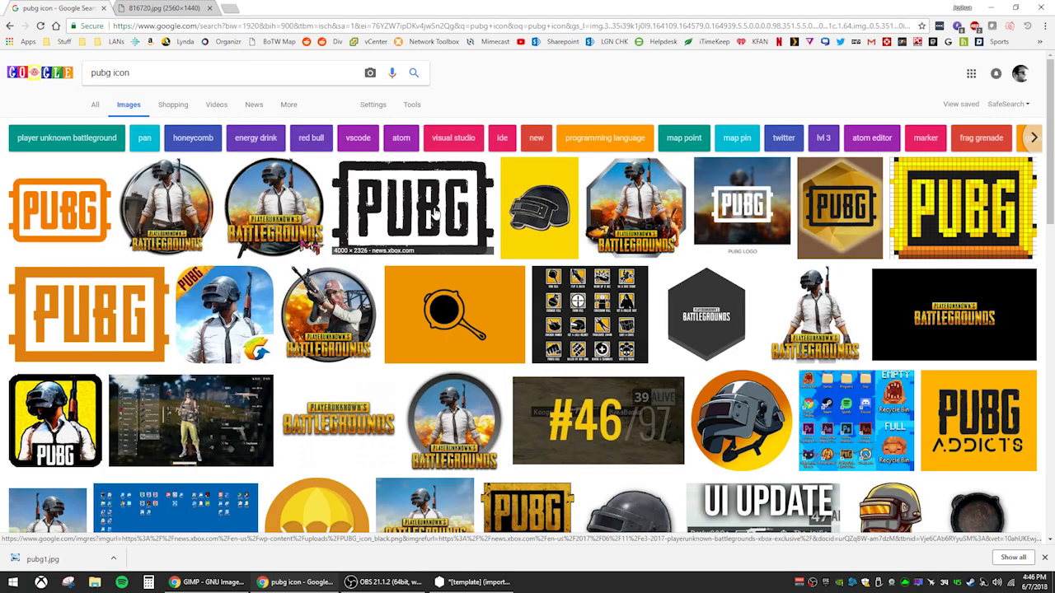
- Save the full-size black PUBG logo as pubgclear.png
click(434, 213)
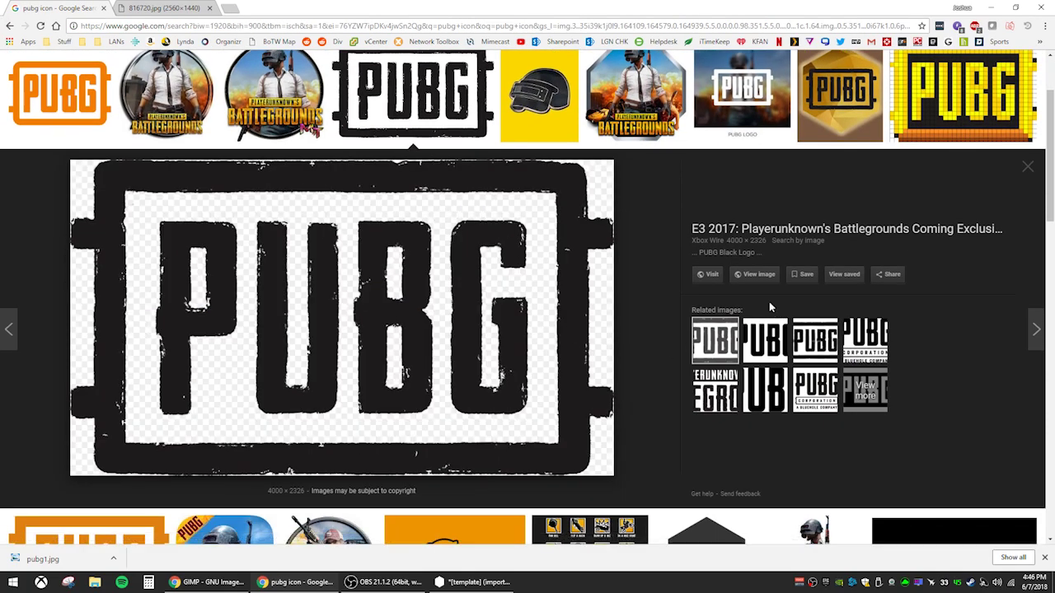
click(755, 274)
right_click(571, 268)
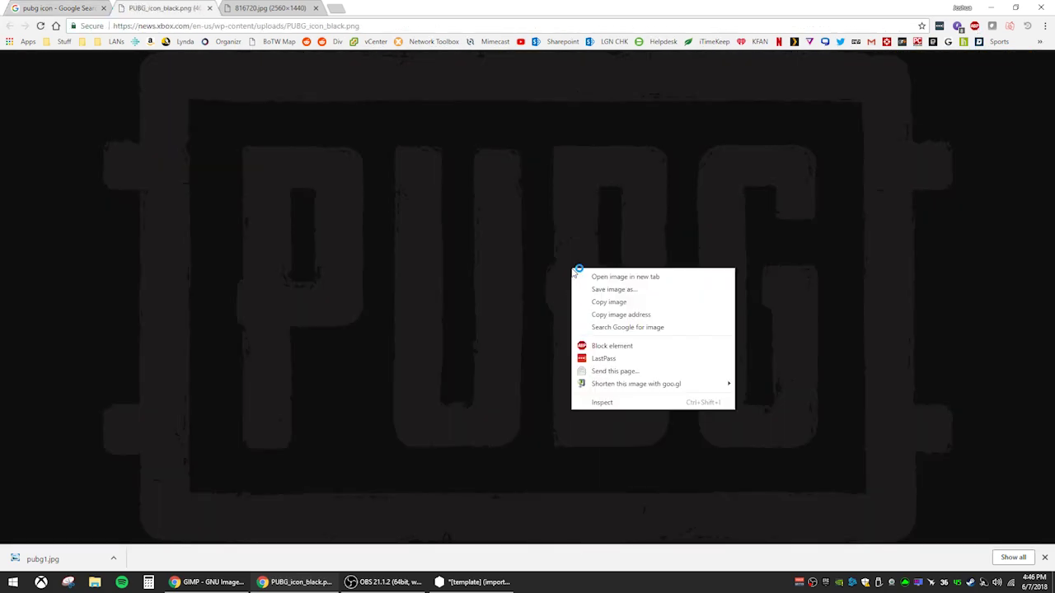
click(610, 287)
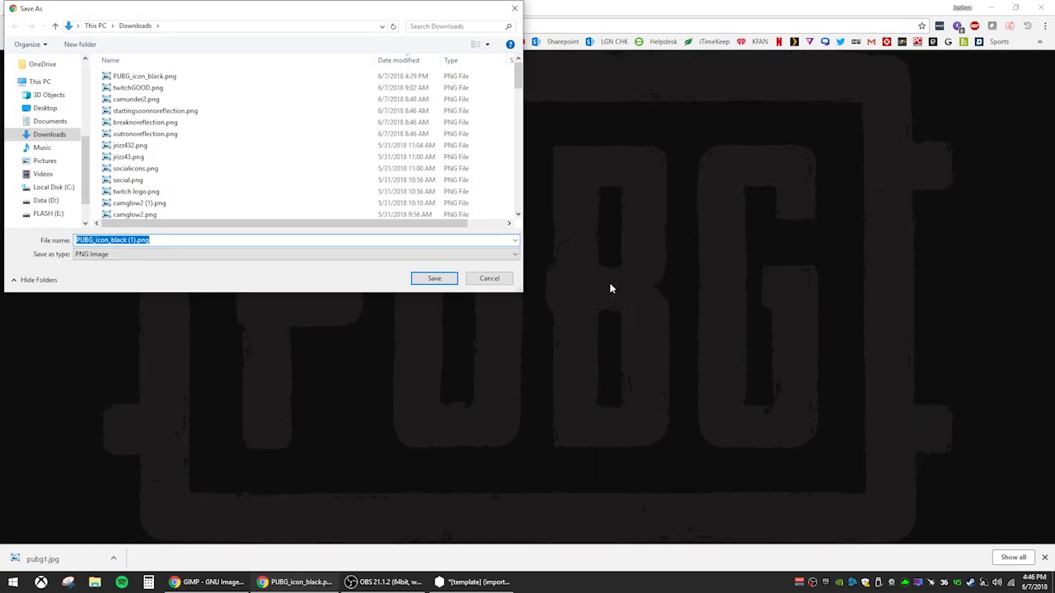
text(pubgclear)
key(Return)
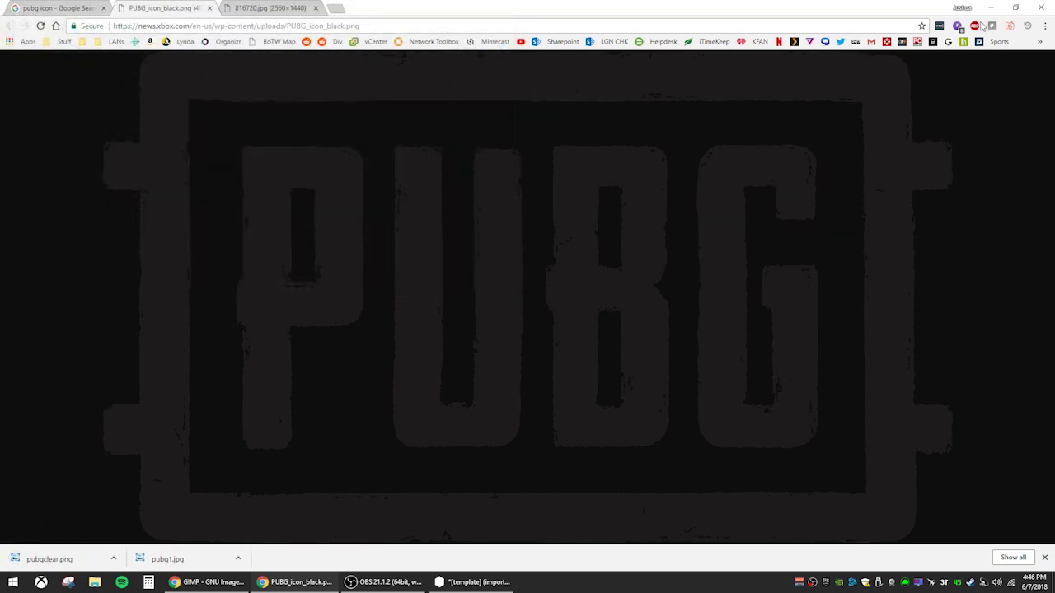
click(990, 7)
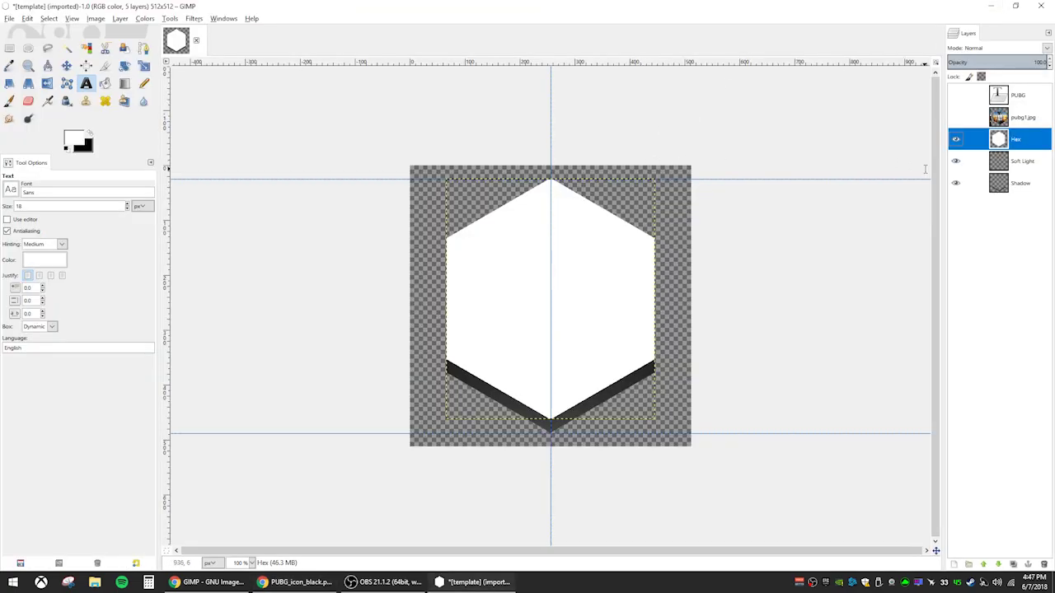
- Add pubgclear.png to the image as a new layer
click(9, 20)
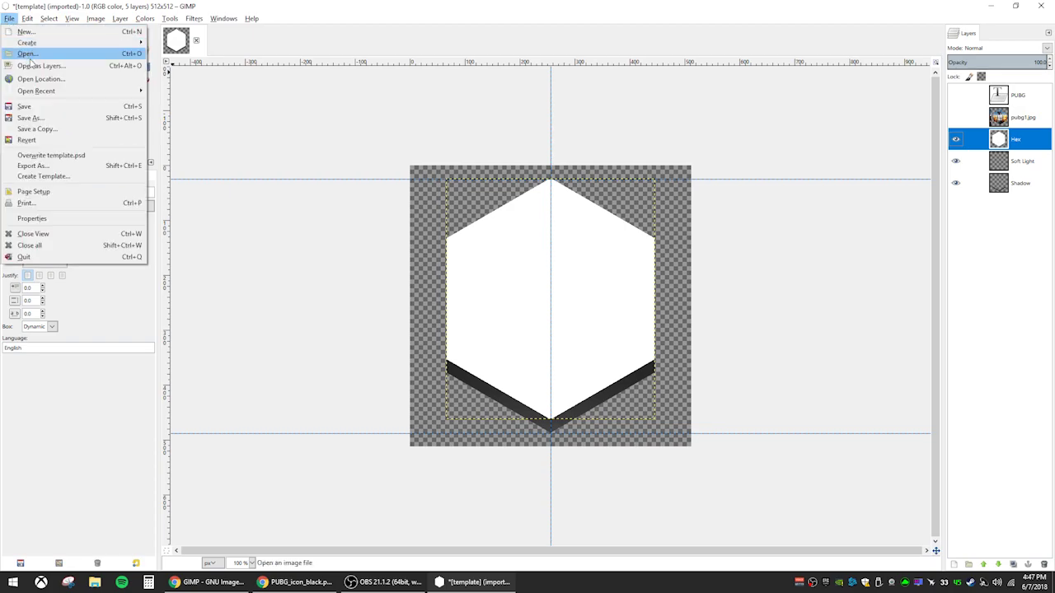
click(36, 66)
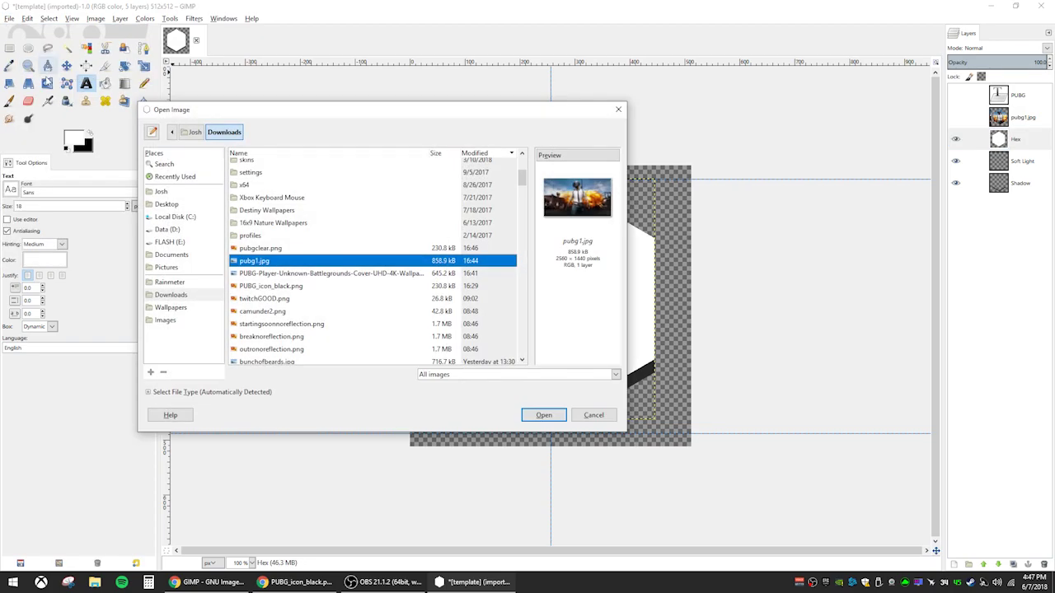
click(254, 249)
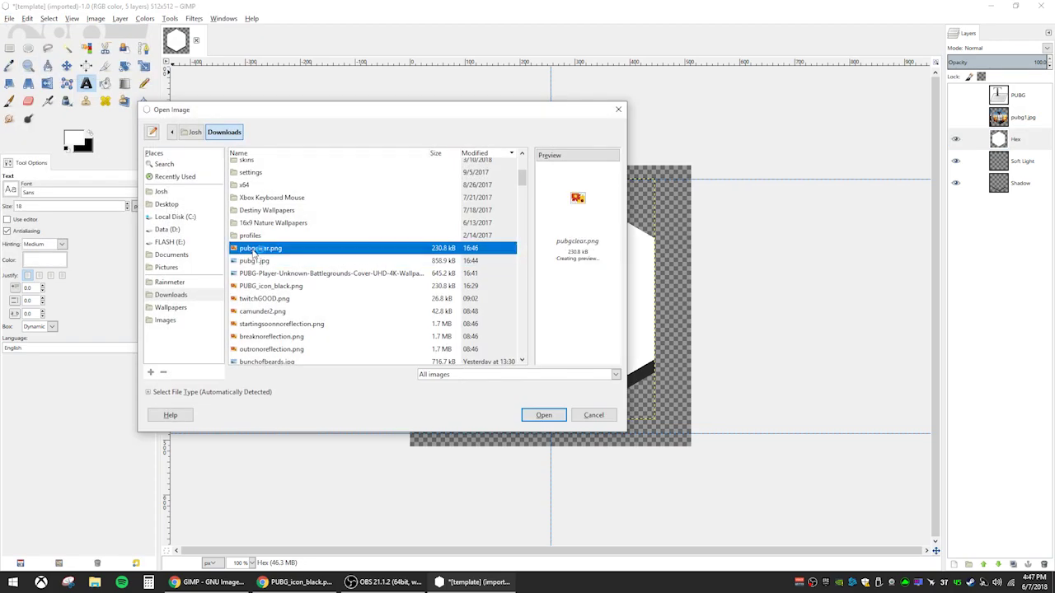
click(541, 415)
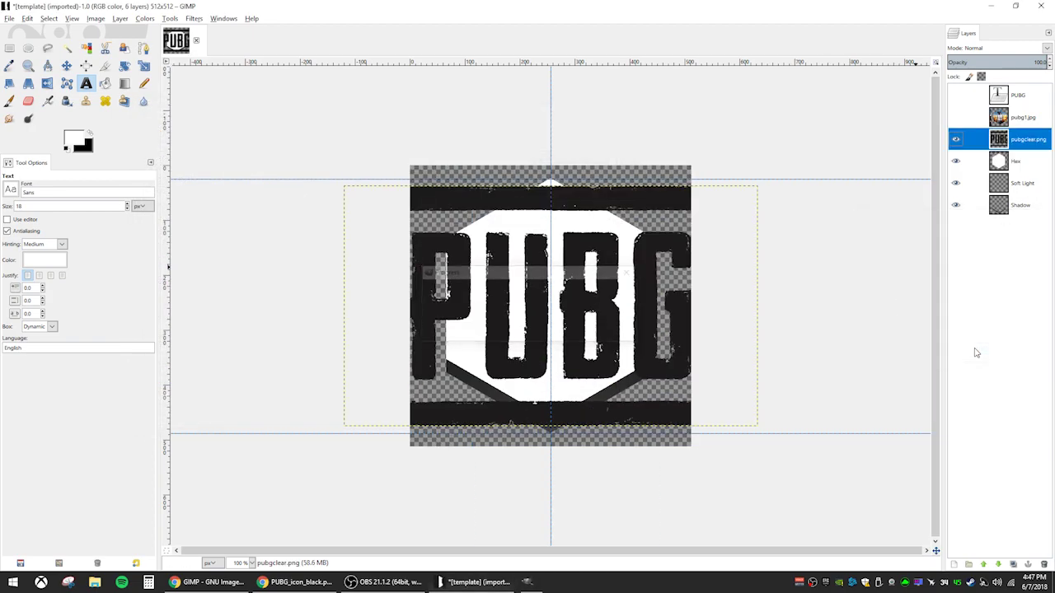
- Scale the logo layer to 370×215, checking the Hex layer's size for reference
right_click(1018, 143)
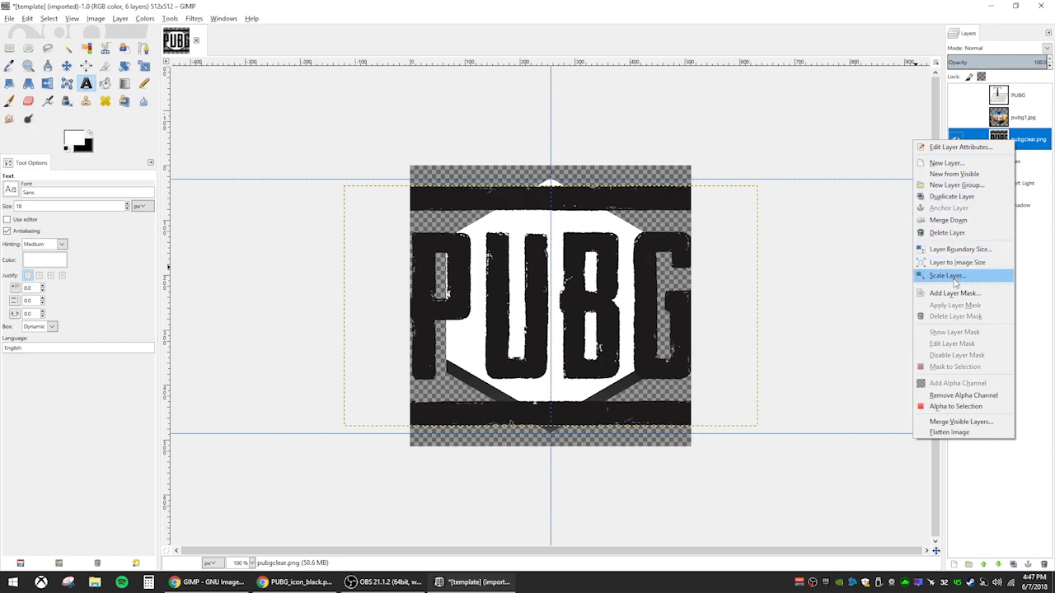
click(954, 278)
click(920, 268)
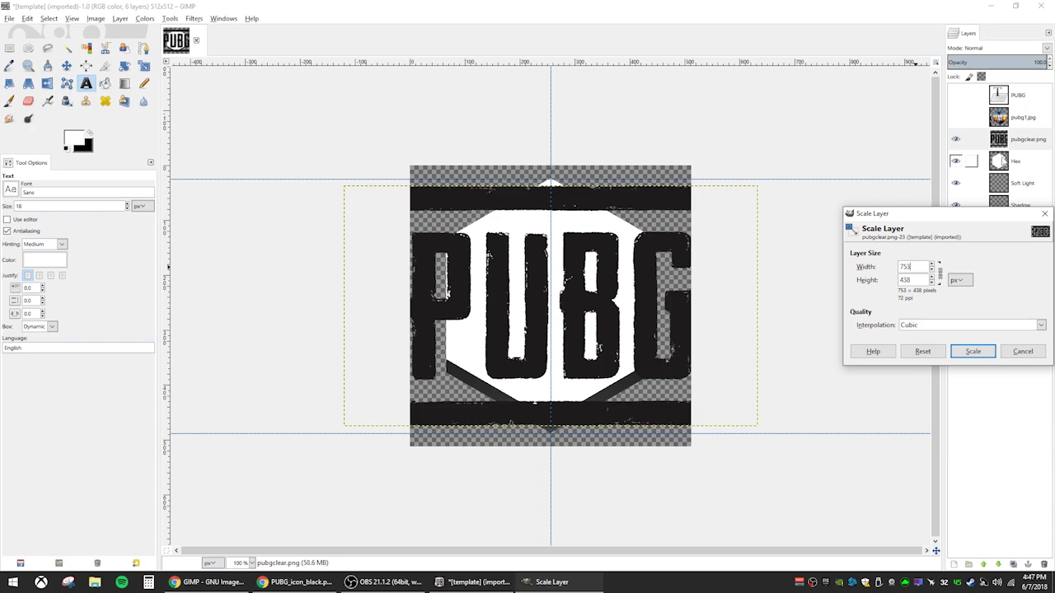
right_click(1012, 163)
click(944, 296)
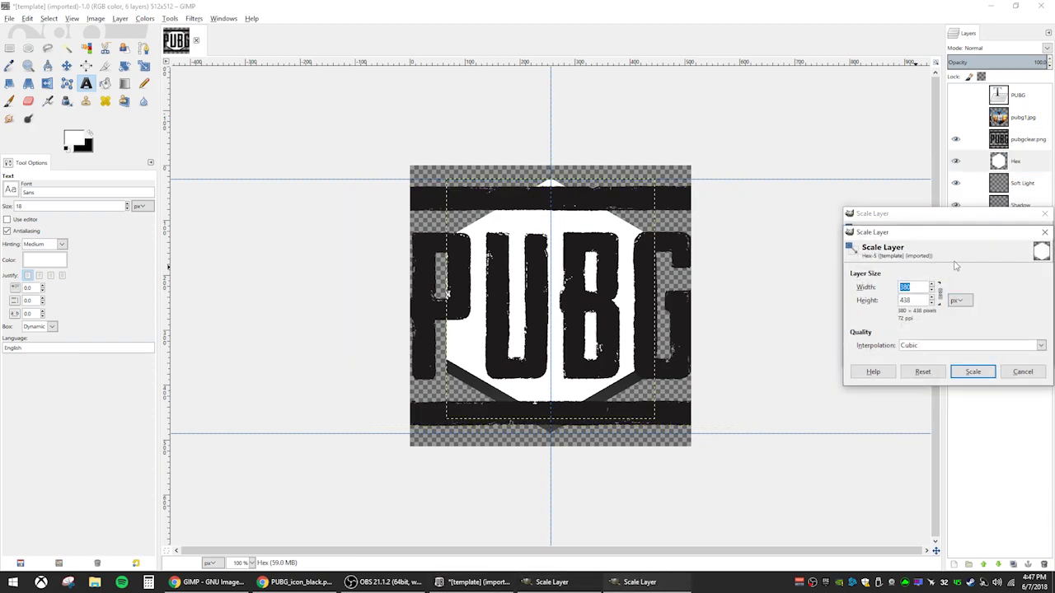
click(1045, 232)
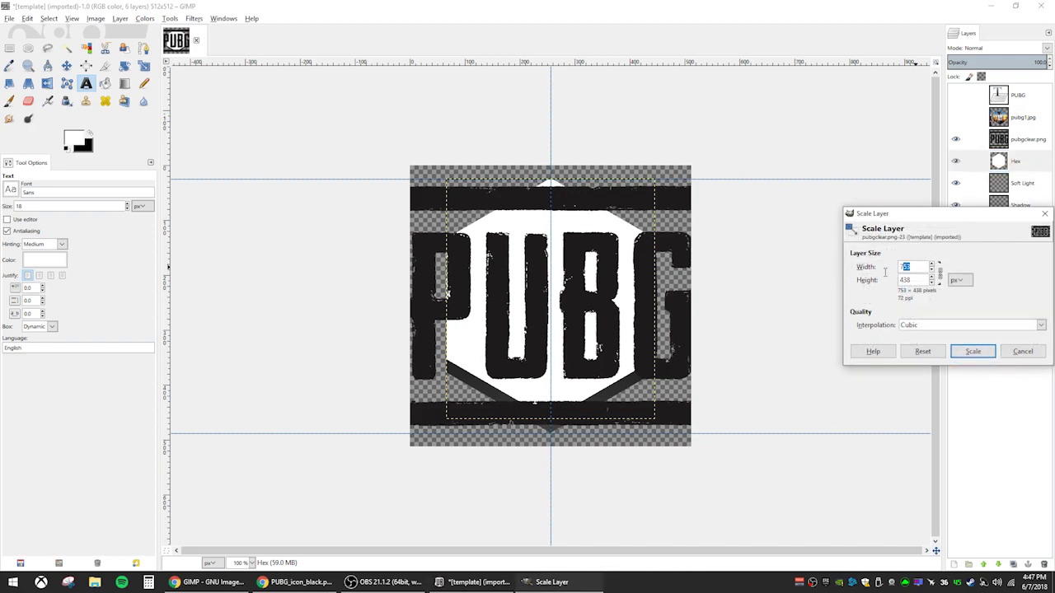
key(Tab)
click(973, 351)
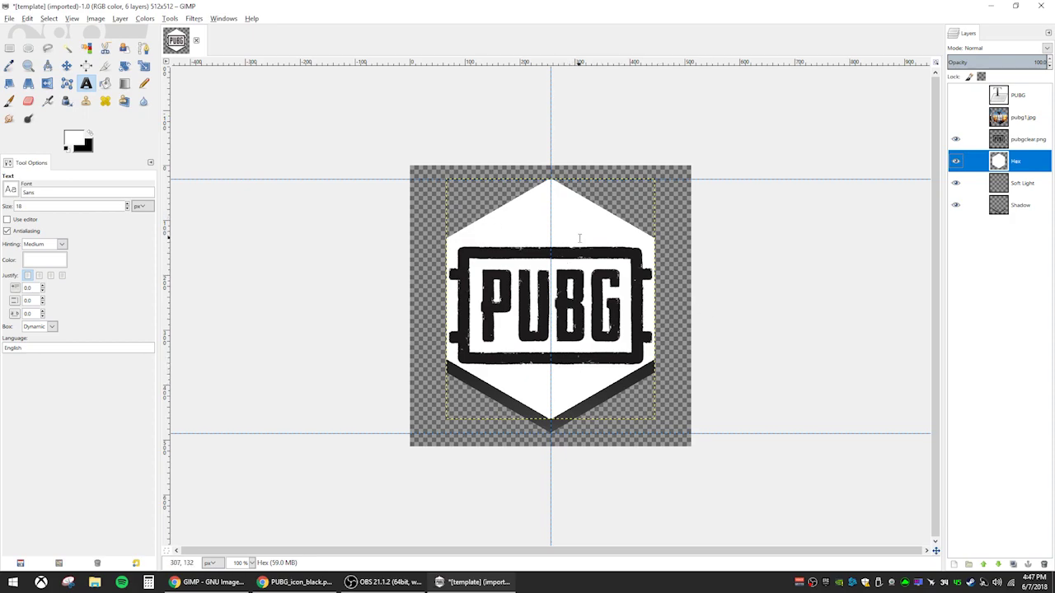
- Hide the logo layer and set the foreground colour to orange f4b304
click(955, 139)
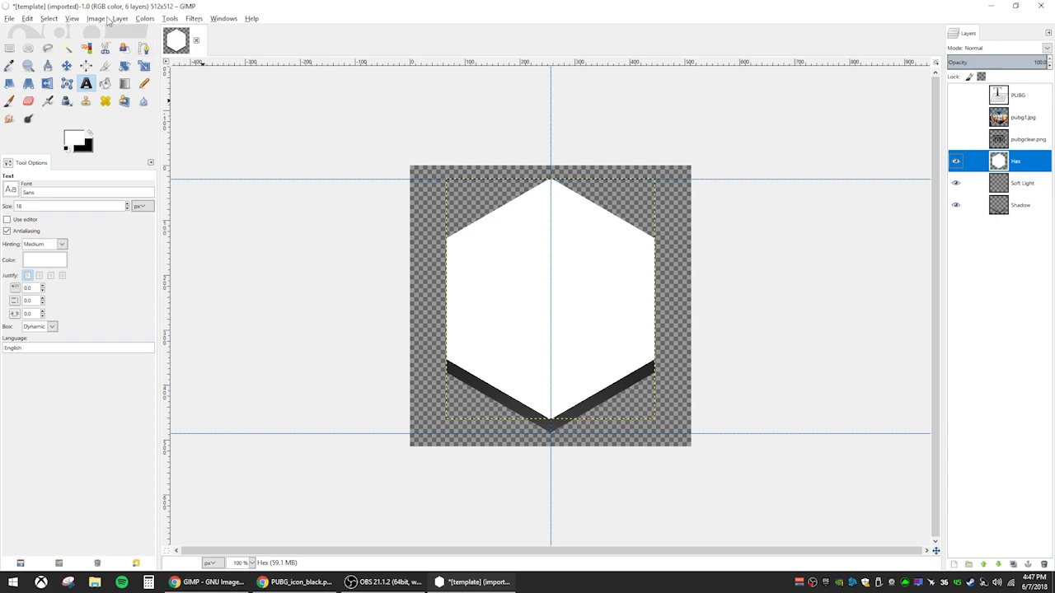
click(85, 143)
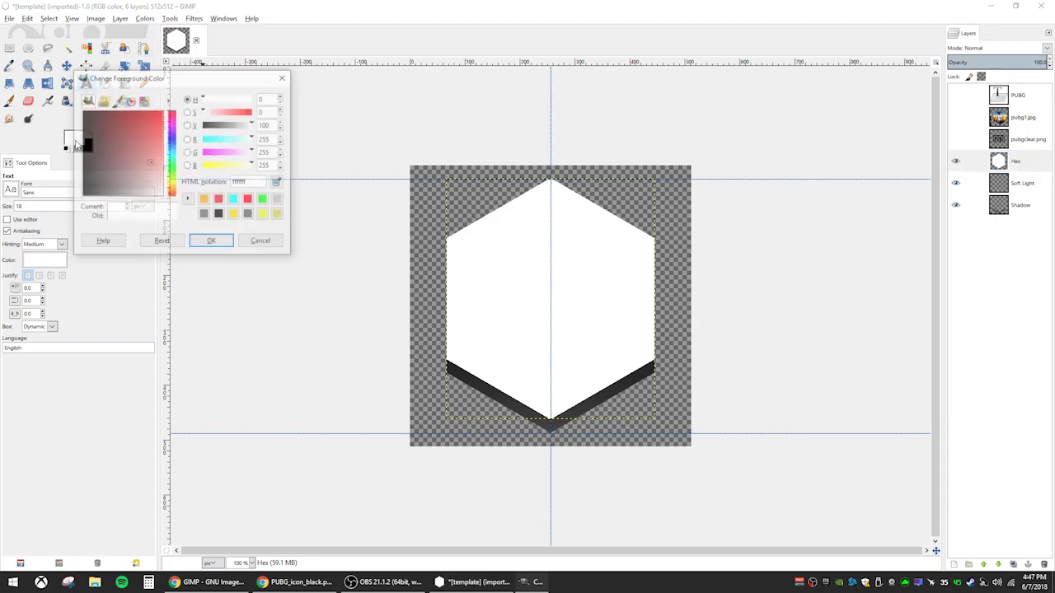
click(204, 200)
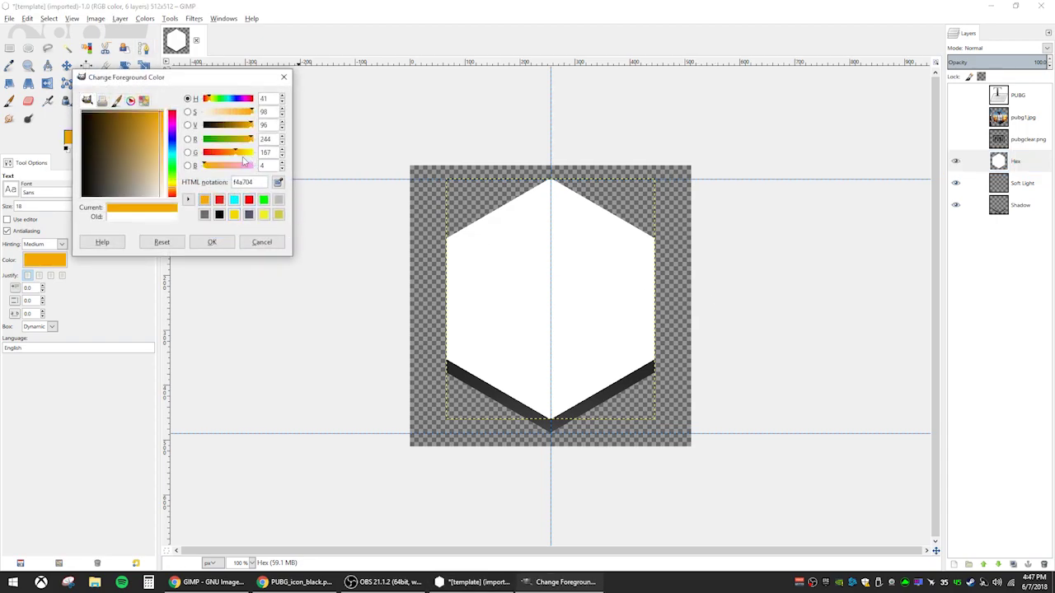
drag(235, 153, 240, 151)
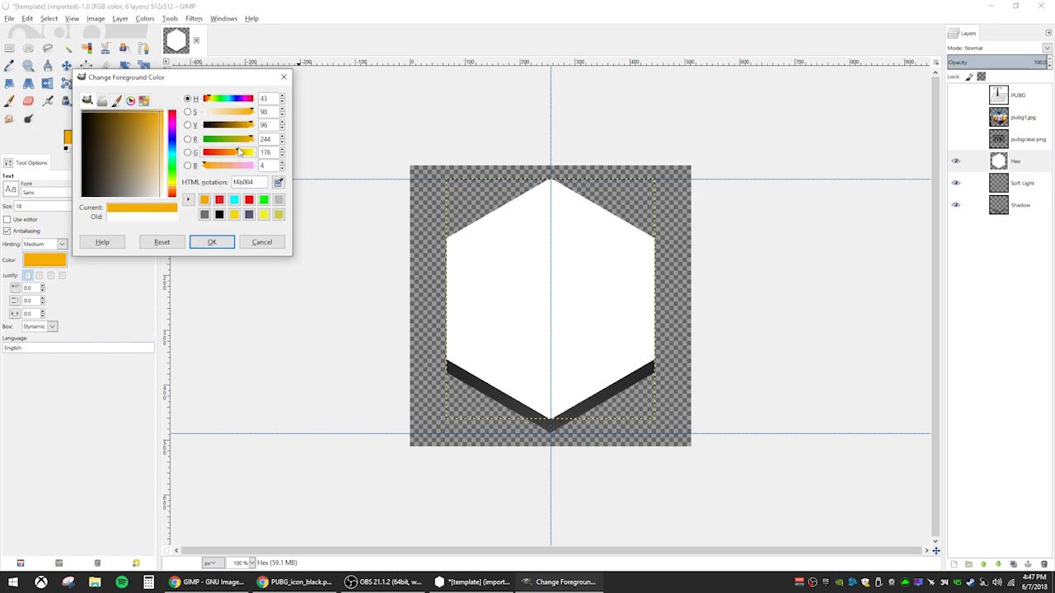
click(212, 241)
click(125, 84)
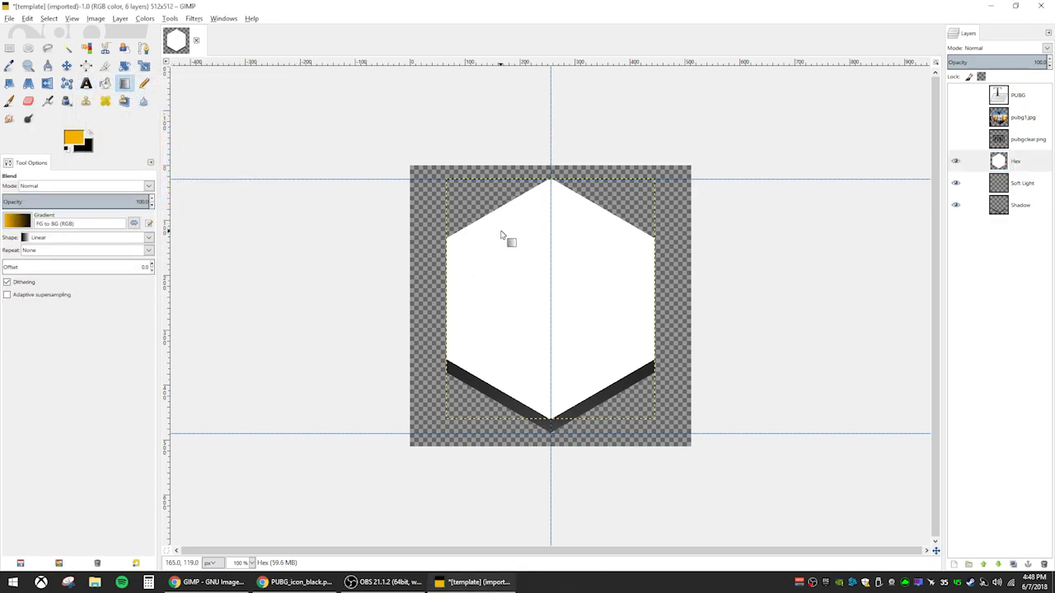
- Bucket-fill the hexagon on the Hex layer with orange and show the logo layer again
click(169, 18)
mouse_move(247, 31)
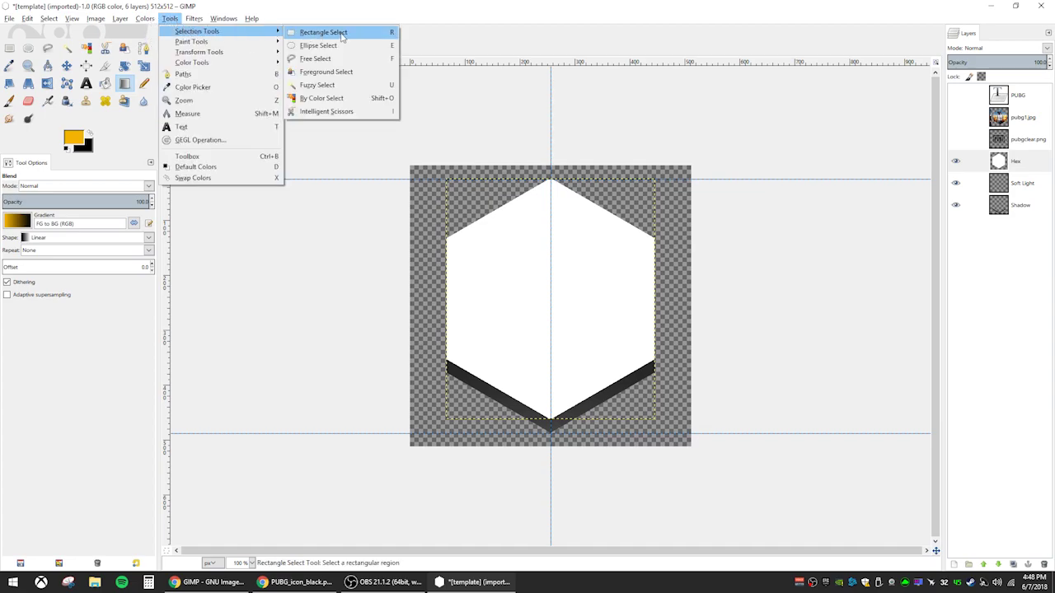
click(332, 86)
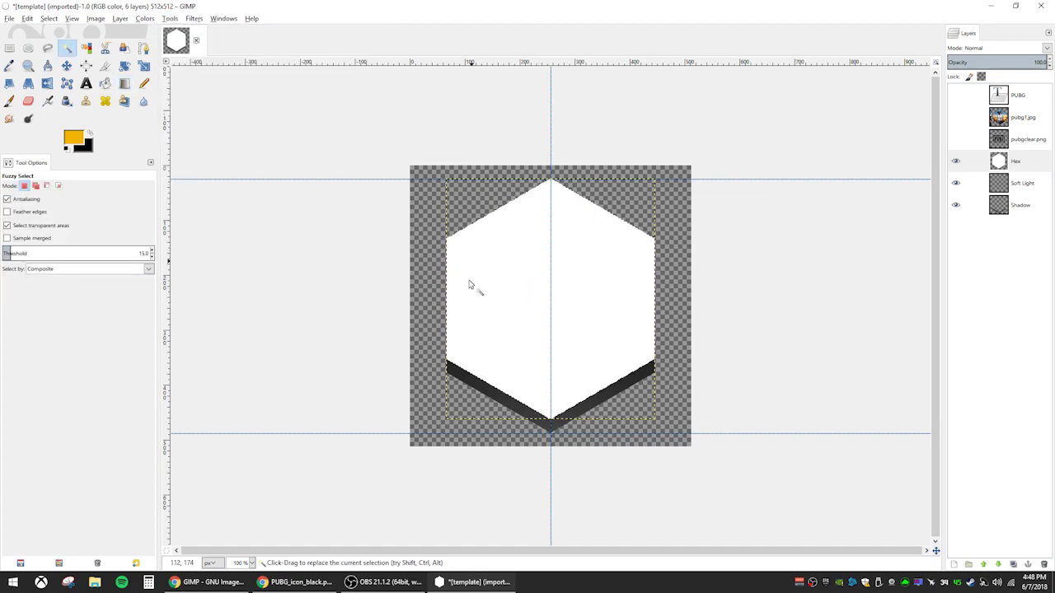
click(106, 83)
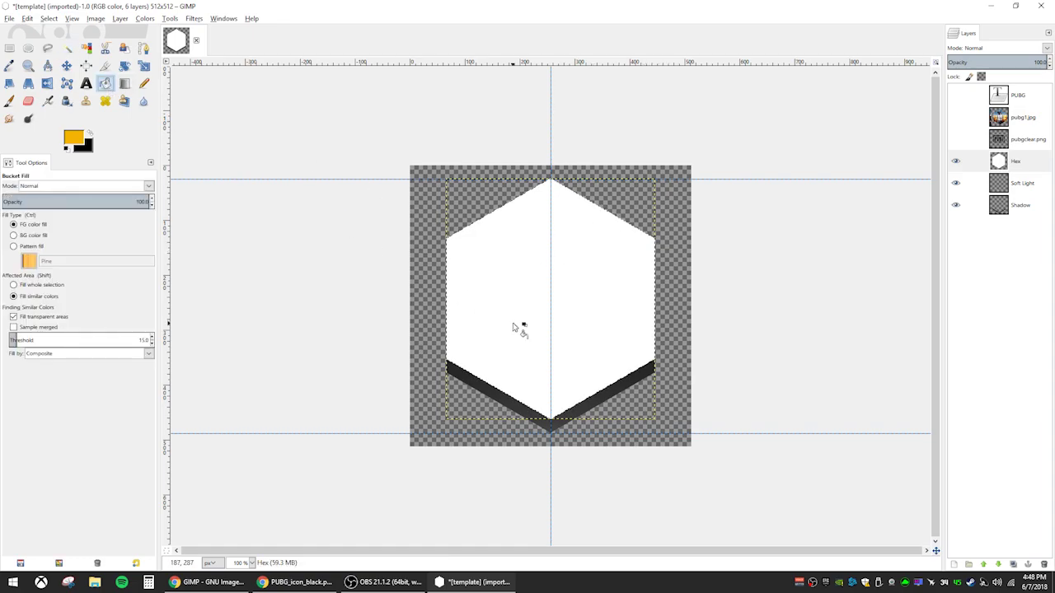
click(531, 325)
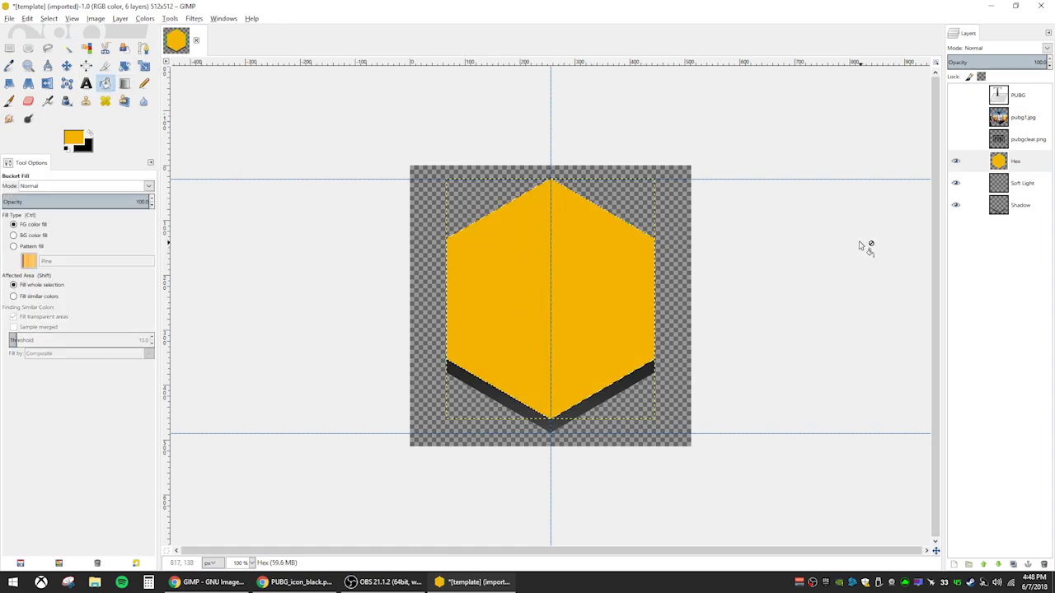
click(956, 140)
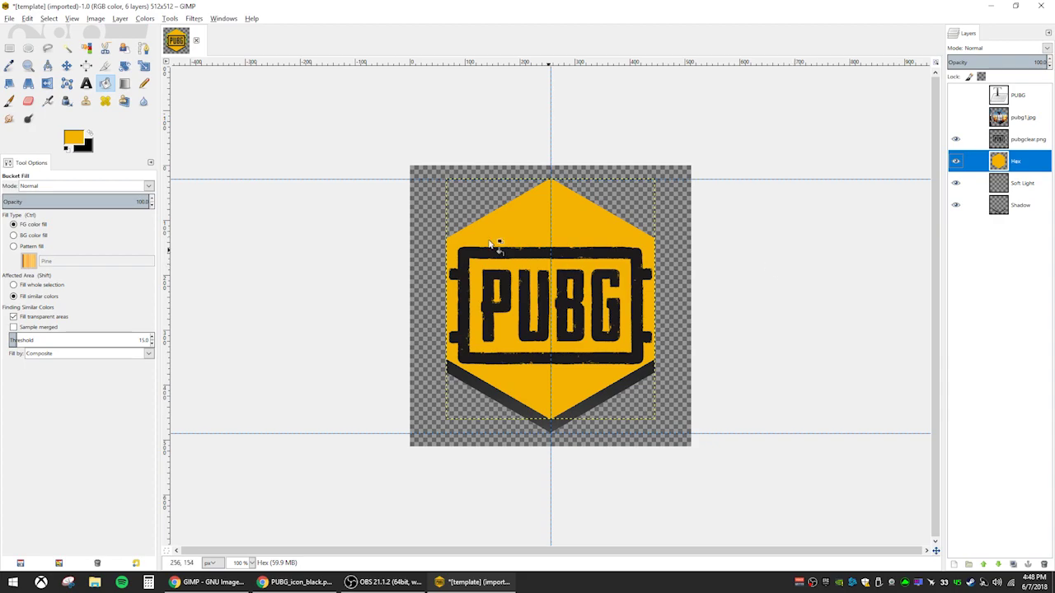
click(10, 20)
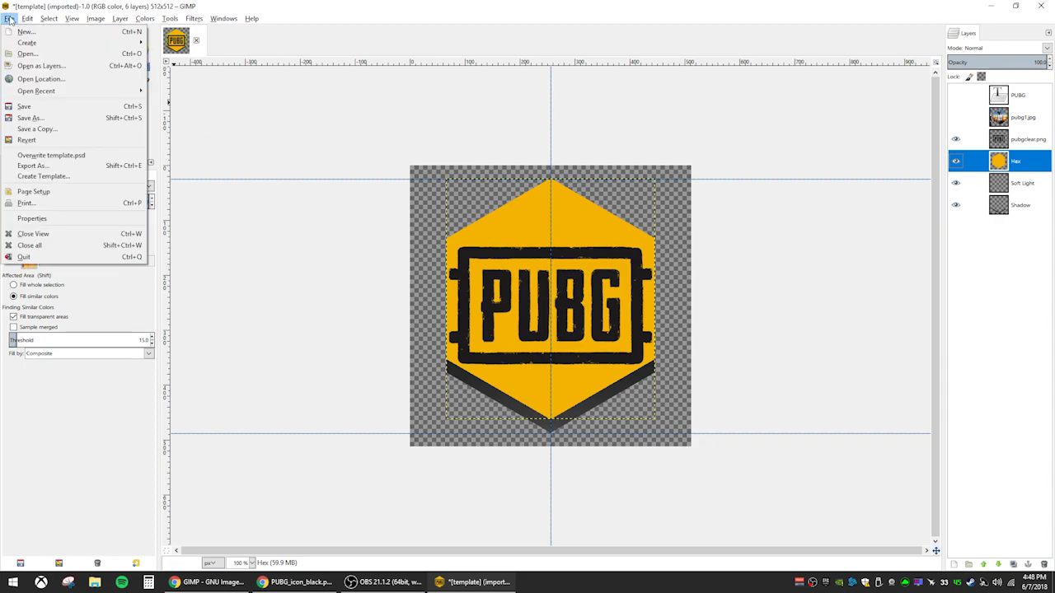
click(39, 168)
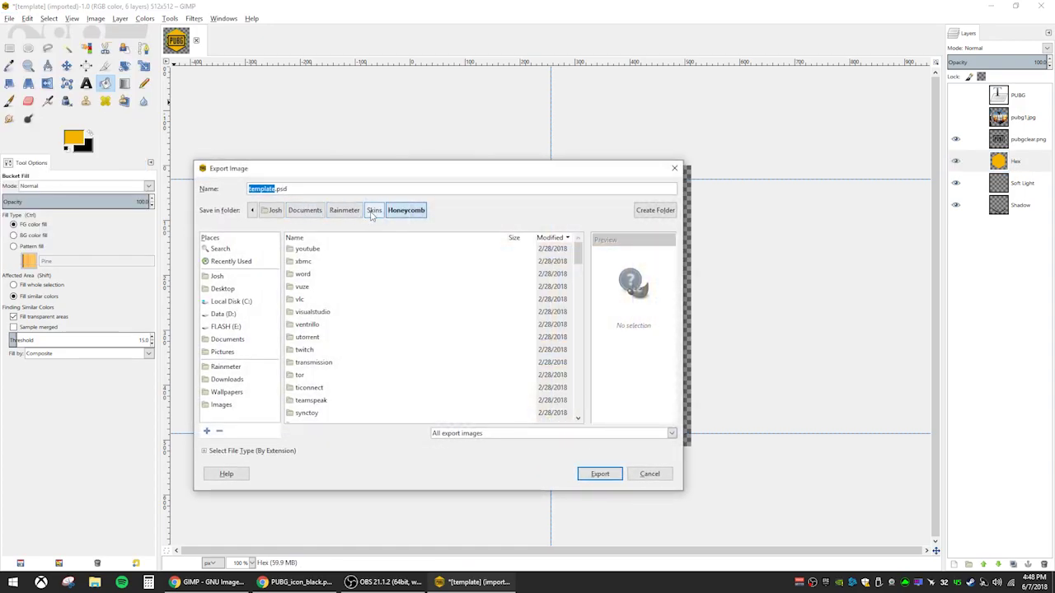
click(386, 238)
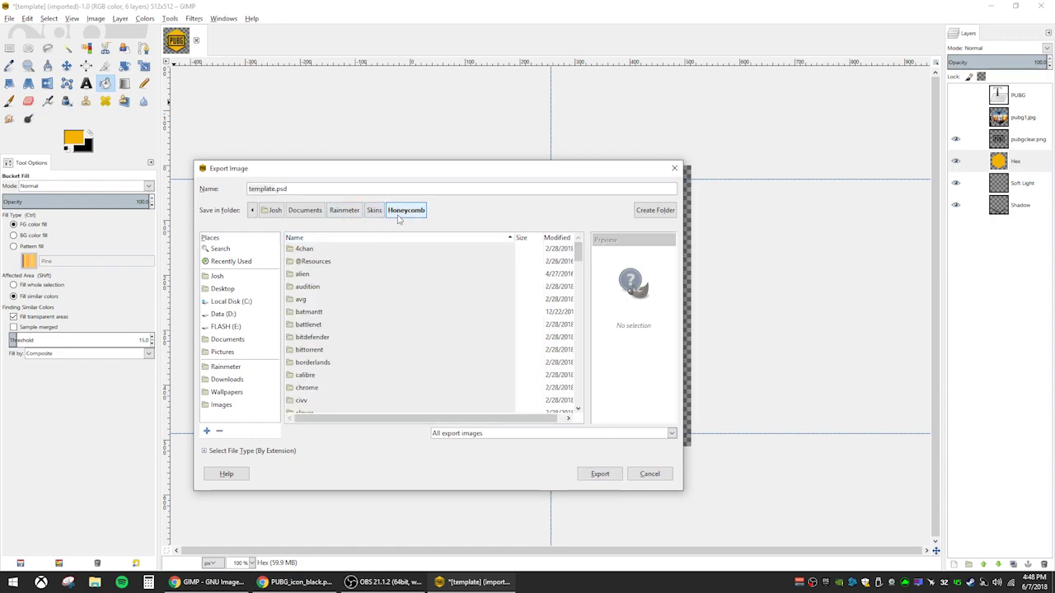
double_click(315, 263)
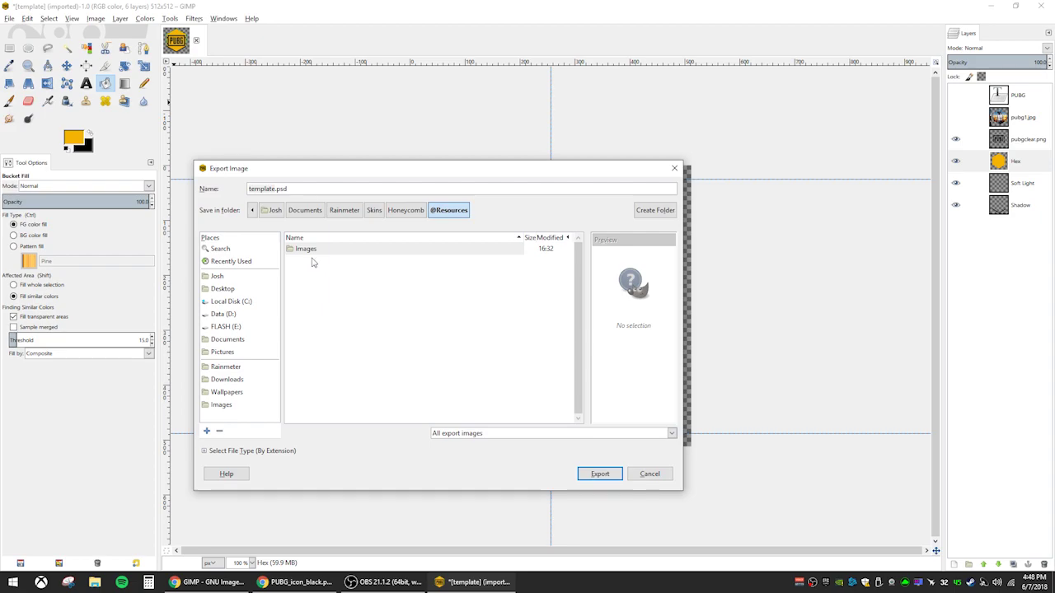
double_click(307, 249)
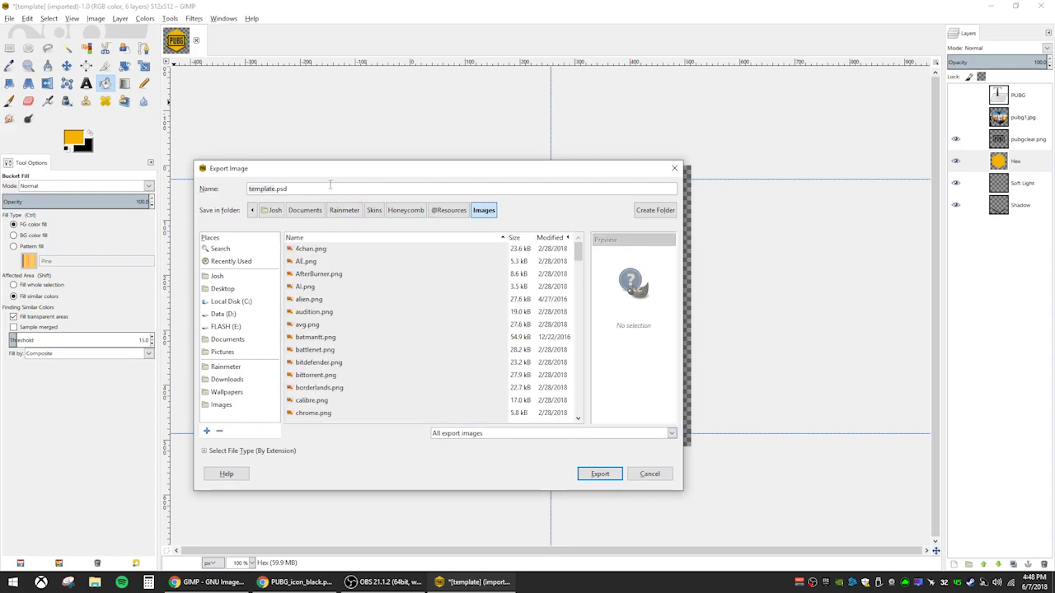
- Name the file pubg.png, confirm replacing the existing file, and export it as PNG
drag(328, 188, 212, 180)
drag(322, 177, 391, 159)
text(pubg.png)
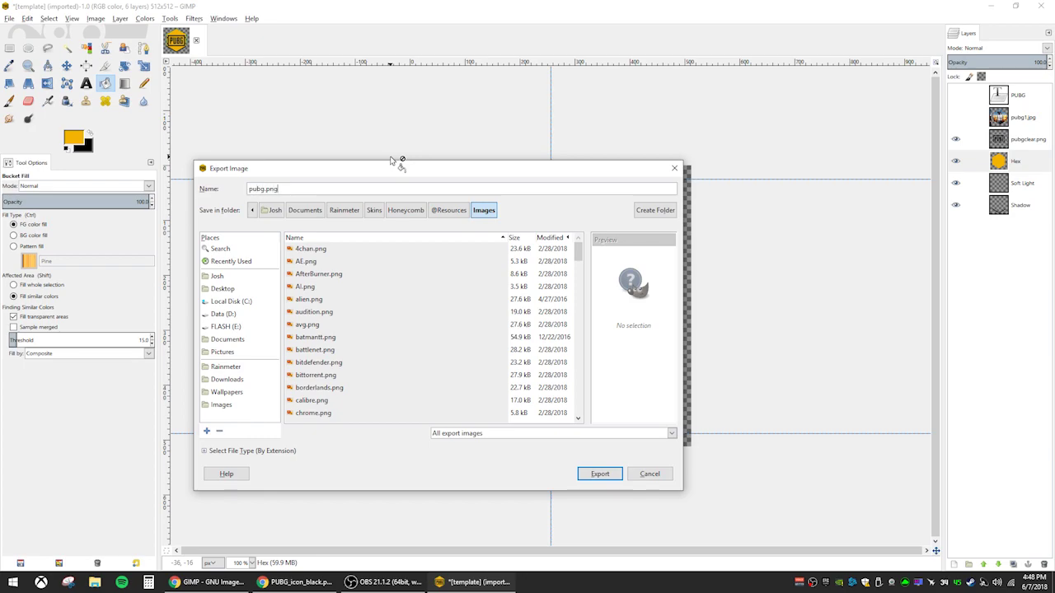
key(Return)
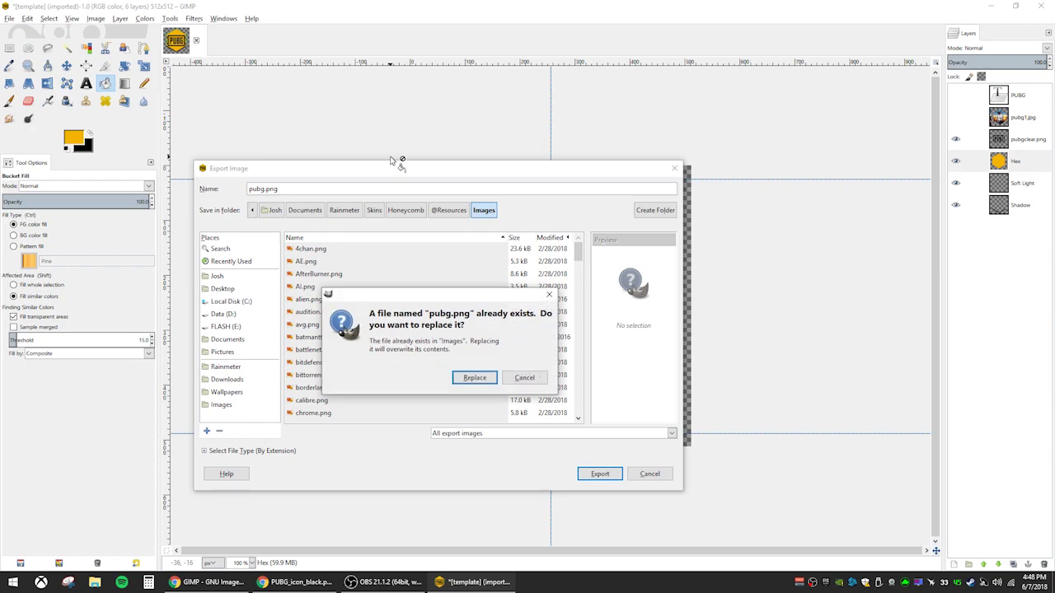
click(473, 379)
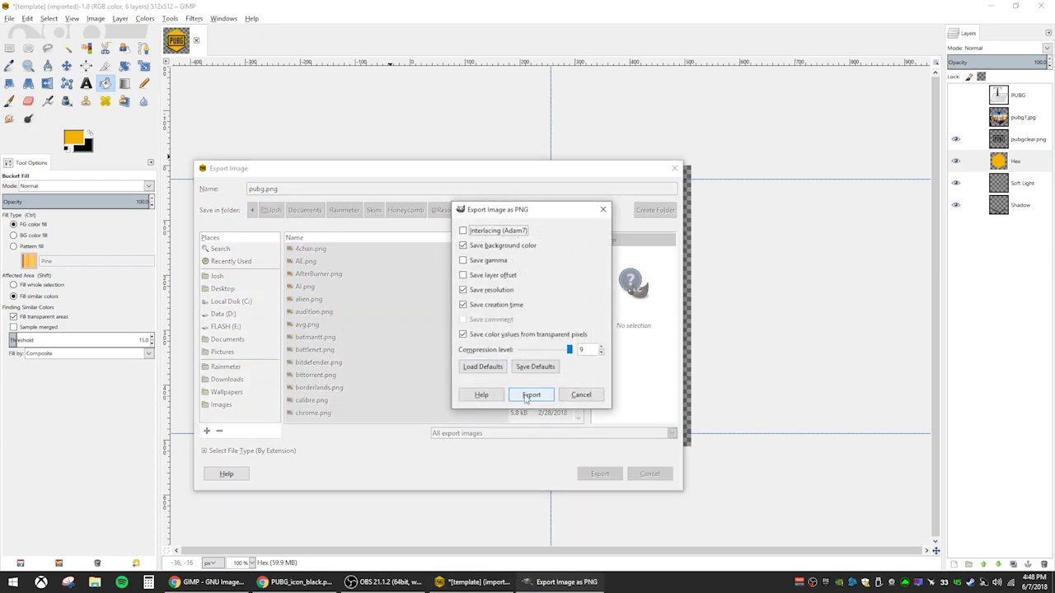
click(531, 395)
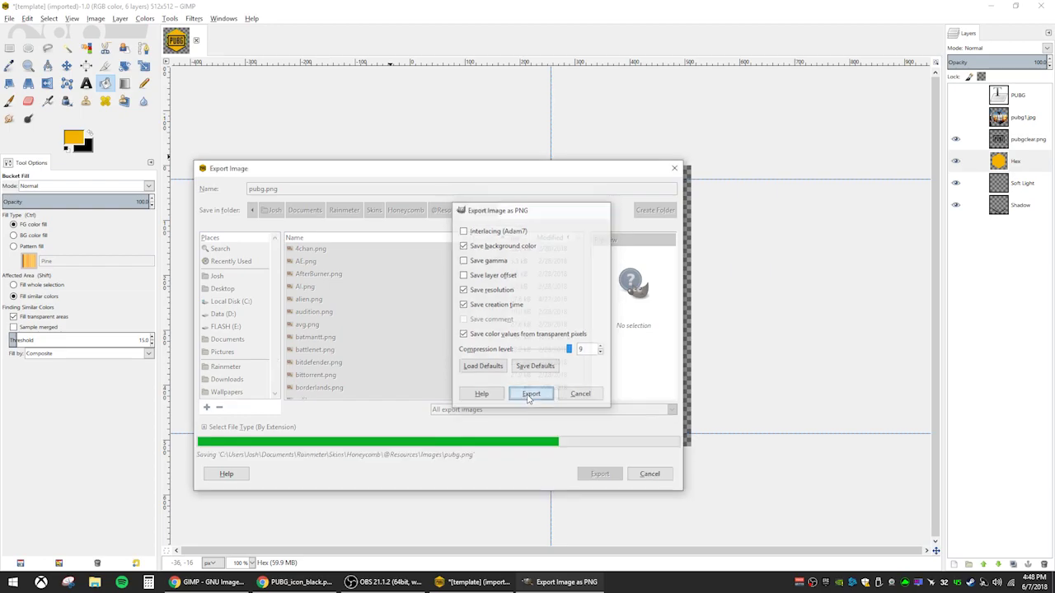